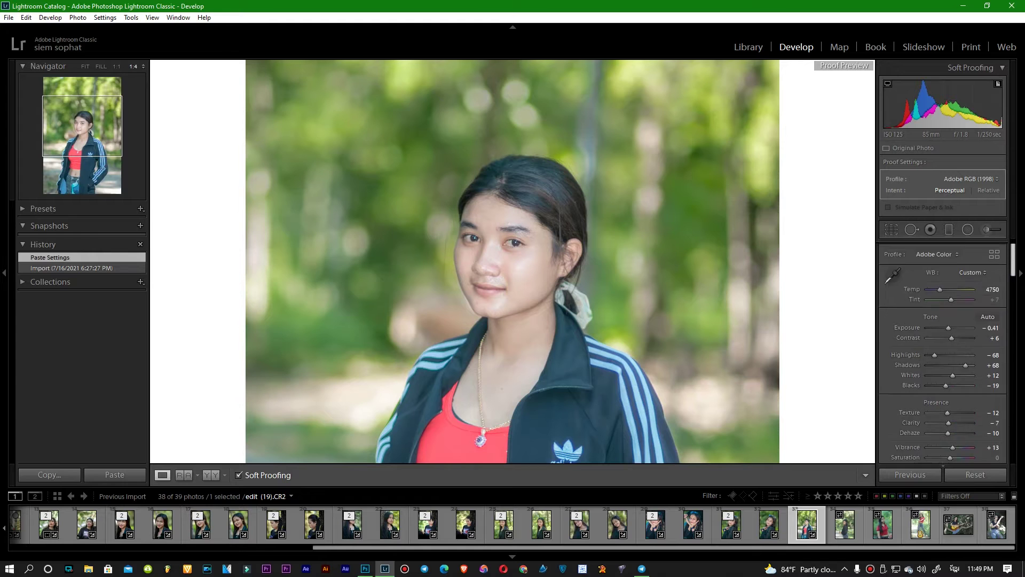
Step: Apply the automatic settings to the portrait and set the white balance temperature to 5100
{"action": "key", "text": "ctrl+u"}
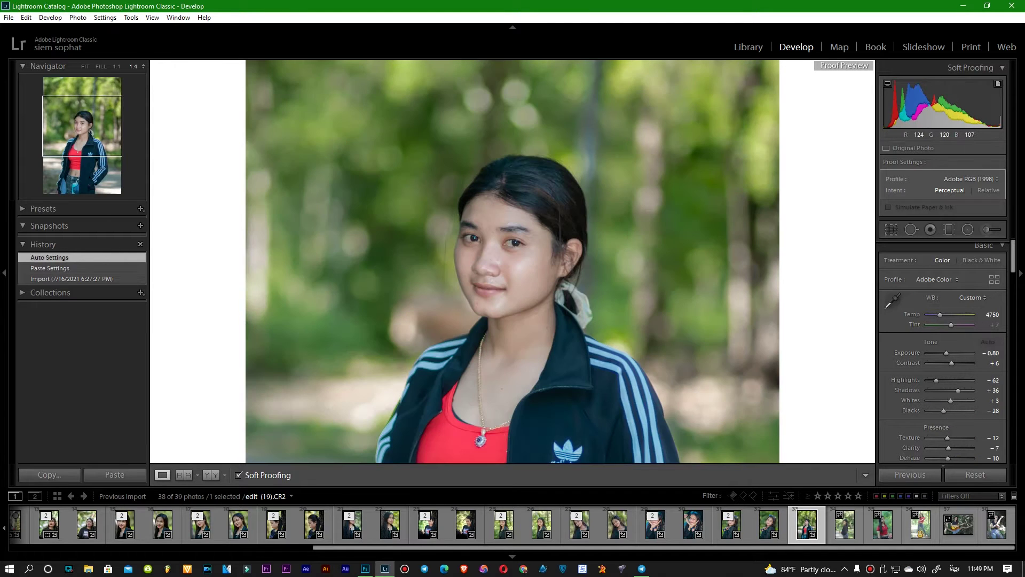
{"action": "left_click", "coordinate": [101, 66]}
{"action": "left_click", "coordinate": [992, 314]}
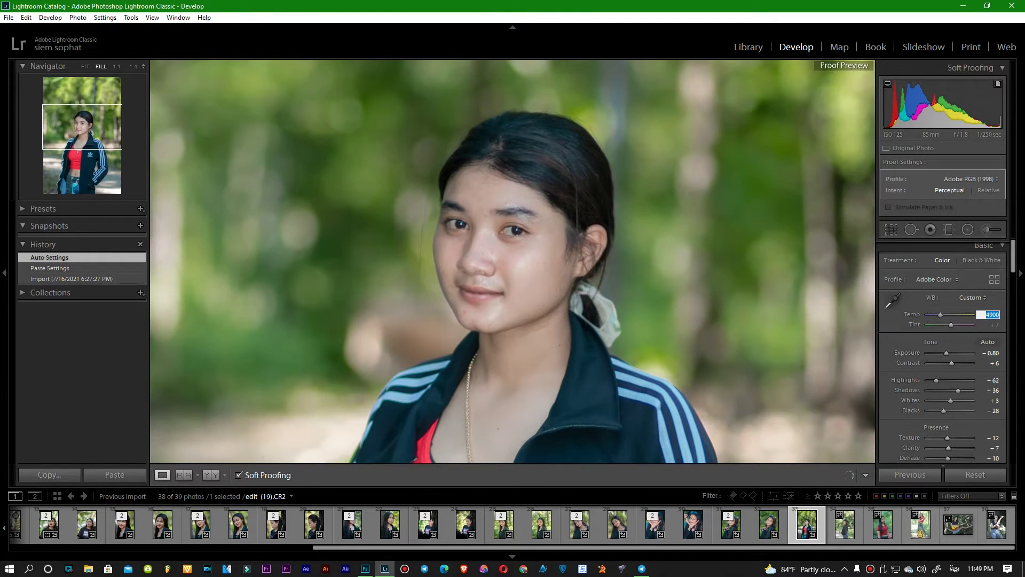
{"action": "type", "text": "5000"}
{"action": "key", "text": "Return"}
{"action": "key", "text": "z"}
{"action": "key", "text": "z"}
{"action": "key", "text": "z"}
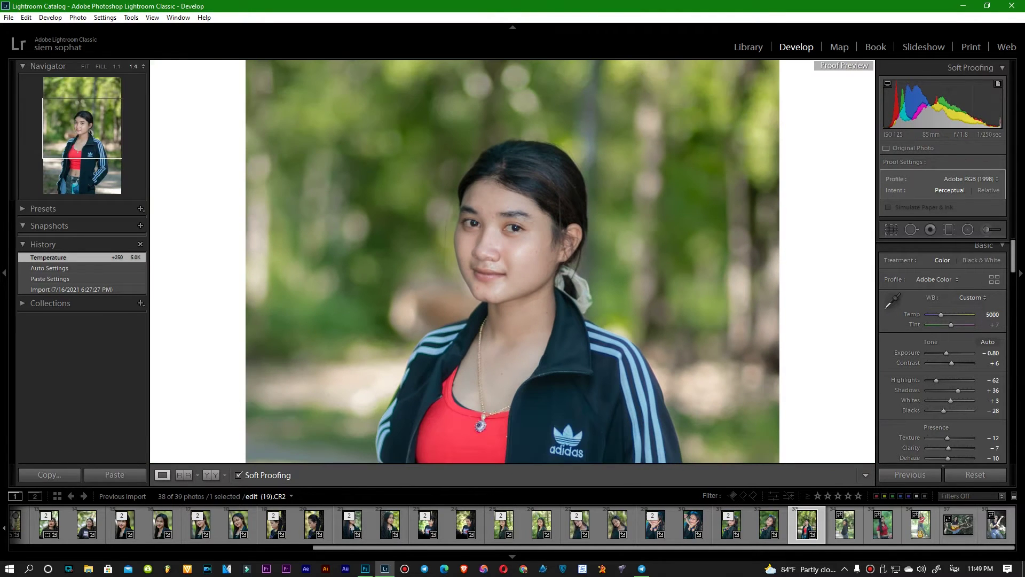
{"action": "left_click", "coordinate": [992, 314]}
Step: Set the orange hue to -20 and the red hue to -4 in the HSL adjustments
{"action": "scroll", "coordinate": [942, 352], "scroll_direction": "down", "scroll_amount": 10}
{"action": "scroll", "coordinate": [950, 339], "scroll_direction": "down", "scroll_amount": 6}
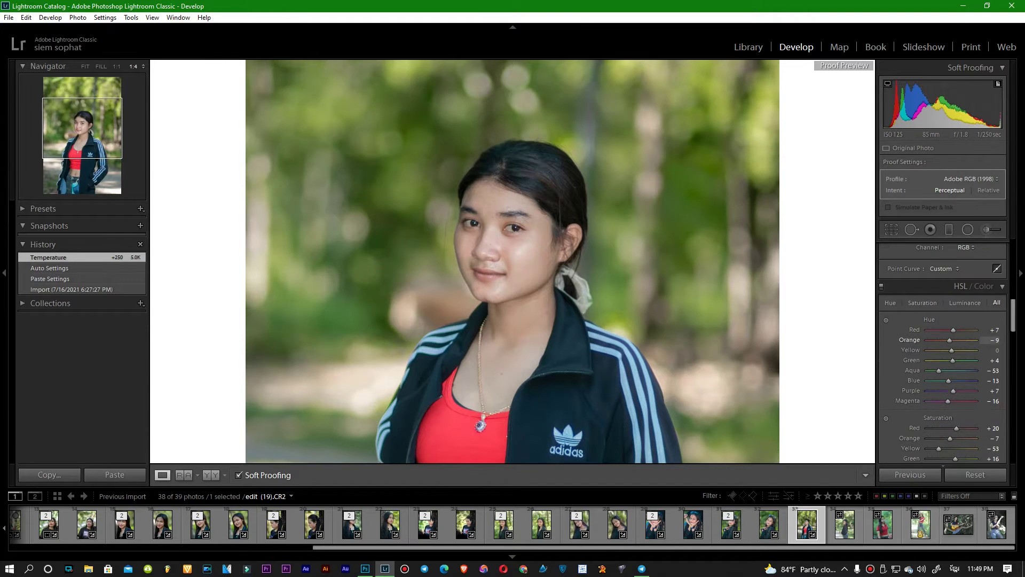
{"action": "scroll", "coordinate": [951, 329], "scroll_direction": "up", "scroll_amount": 8}
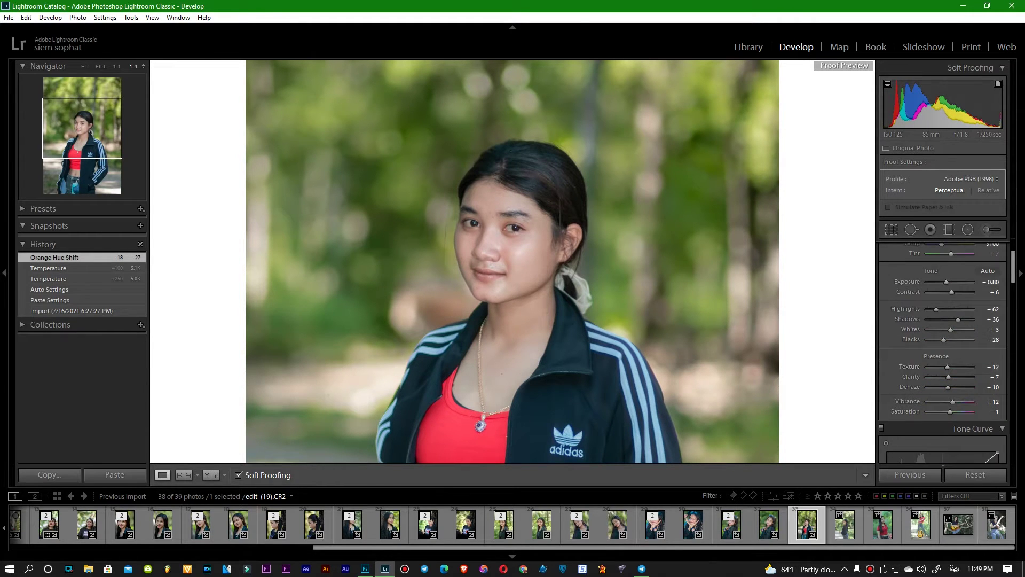
{"action": "scroll", "coordinate": [982, 329], "scroll_direction": "down", "scroll_amount": 5}
{"action": "scroll", "coordinate": [942, 331], "scroll_direction": "down", "scroll_amount": 3}
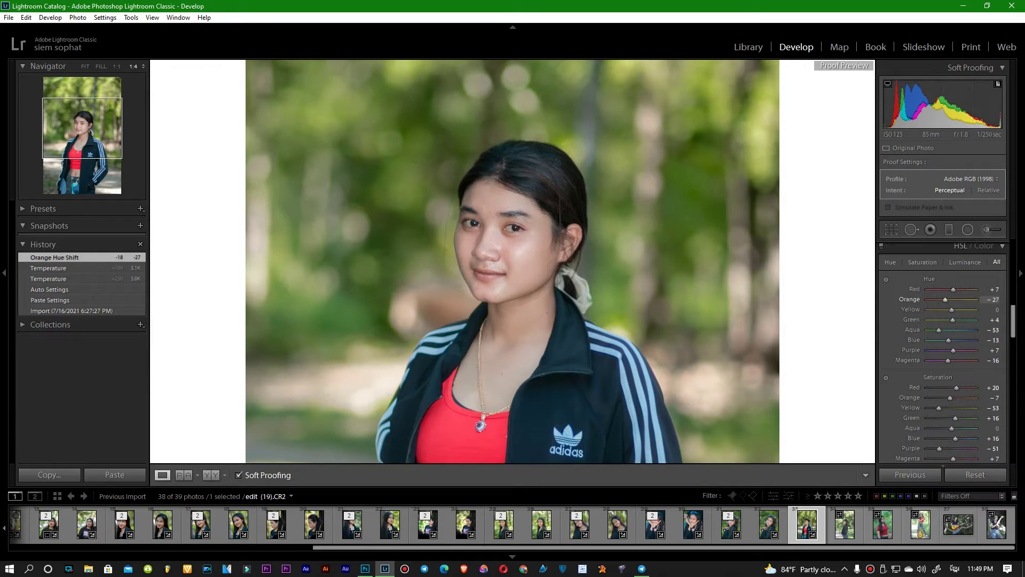
{"action": "left_click_drag", "start_coordinate": [945, 299], "coordinate": [951, 289]}
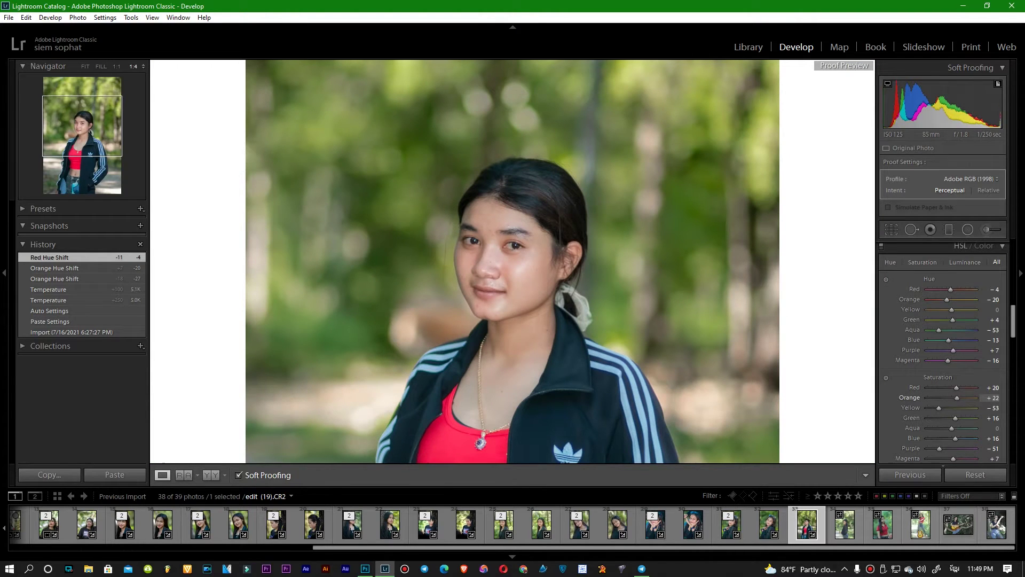
Step: Set the saturation to +31 red, +13 orange and -20 green, and the luminance to +33 red, +33 orange and -29 green
{"action": "mouse_move", "coordinate": [956, 387]}
{"action": "left_mouse_down"}
{"action": "mouse_move", "coordinate": [965, 367]}
{"action": "mouse_move", "coordinate": [946, 368]}
{"action": "mouse_move", "coordinate": [960, 368]}
{"action": "left_mouse_up"}
{"action": "scroll", "coordinate": [942, 374], "scroll_direction": "down", "scroll_amount": 4}
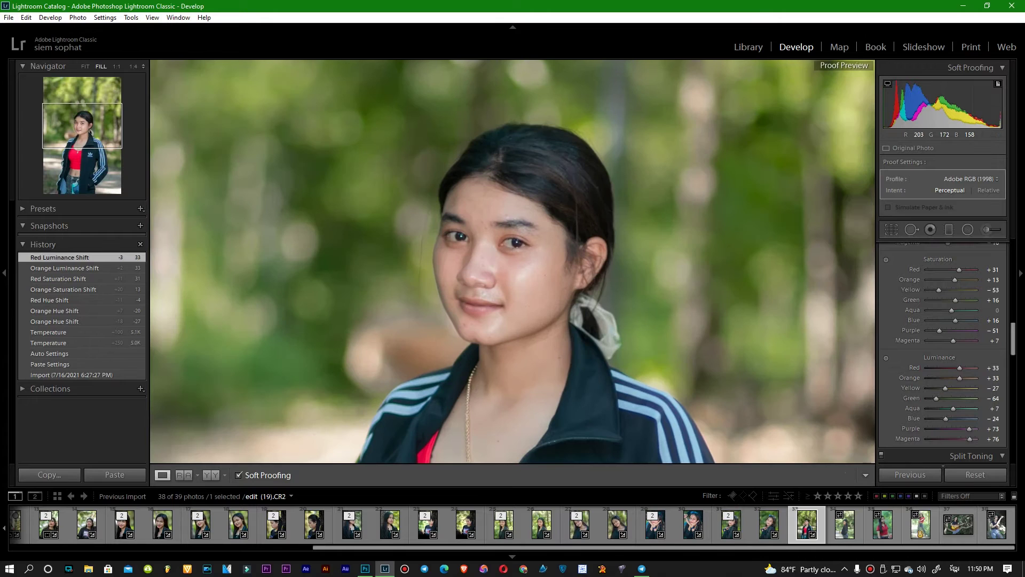
{"action": "key", "text": "ctrl+minus"}
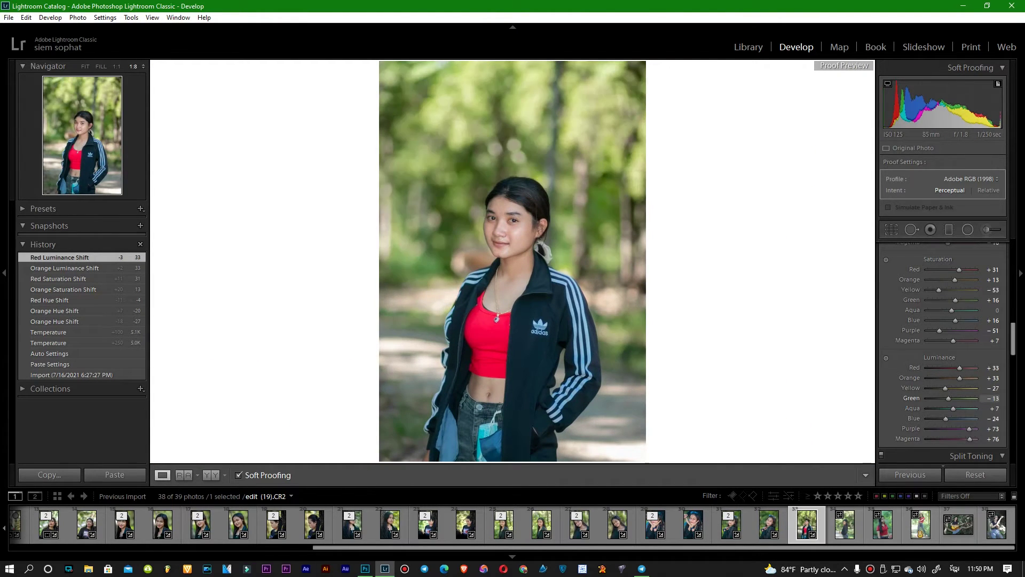
{"action": "left_click_drag", "start_coordinate": [936, 398], "coordinate": [945, 398]}
{"action": "left_click_drag", "start_coordinate": [955, 300], "coordinate": [947, 300]}
Step: Examine the skin tones and blemishes on the face up close
{"action": "key", "text": "ctrl+equal"}
{"action": "key", "text": "ctrl+equal"}
{"action": "key", "text": "ctrl+equal"}
{"action": "key", "text": "ctrl+equal"}
{"action": "key", "text": "ctrl+equal"}
{"action": "key", "text": "ctrl+equal"}
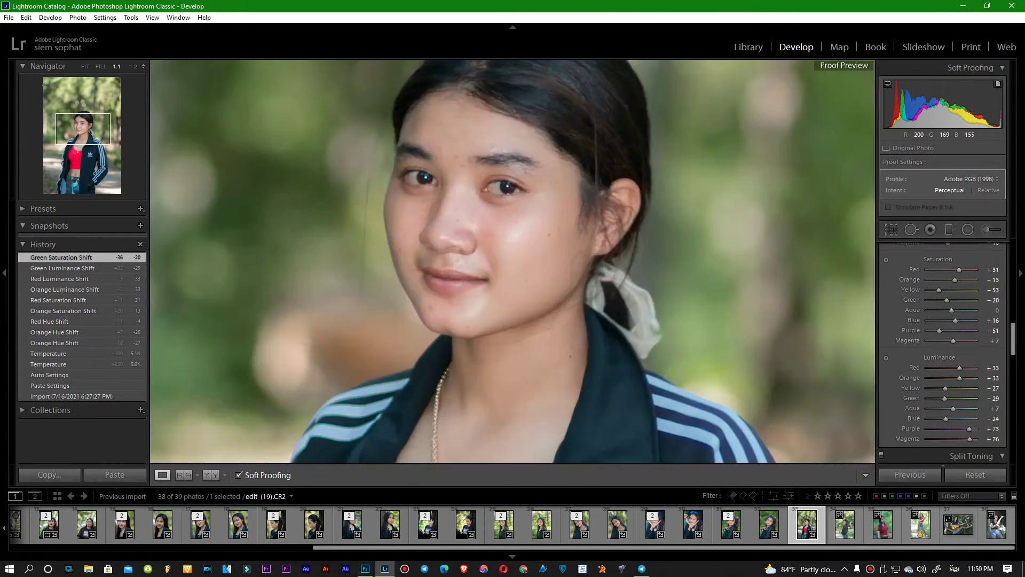
{"action": "key", "text": "ctrl+minus"}
{"action": "key", "text": "ctrl+minus"}
{"action": "key", "text": "ctrl+equal"}
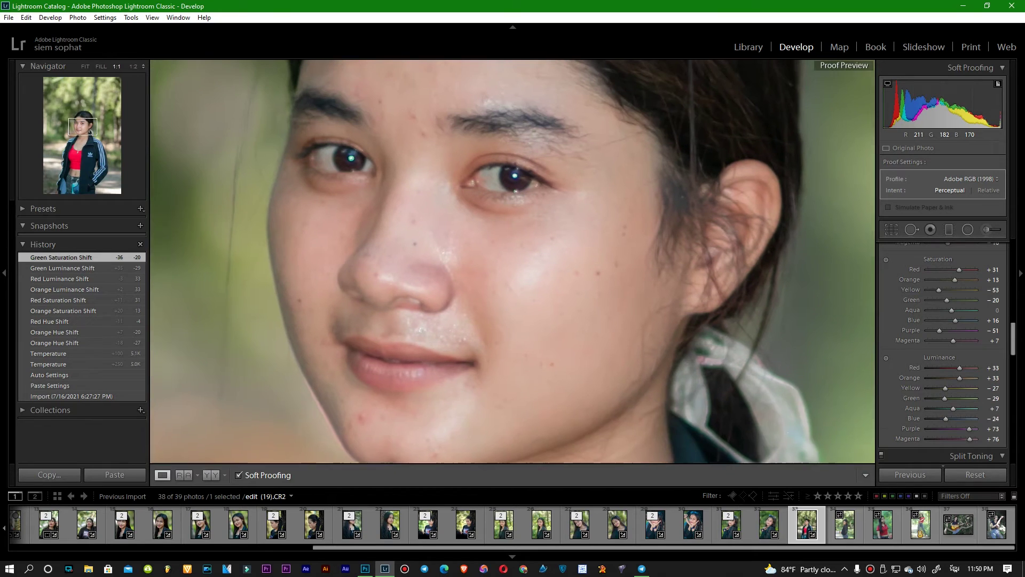
Step: Send the photo from Lightroom to Photoshop for editing and switch to the Photoshop window
{"action": "left_click_drag", "start_coordinate": [561, 178], "coordinate": [583, 239]}
{"action": "right_click", "coordinate": [583, 240]}
{"action": "mouse_move", "coordinate": [614, 331]}
{"action": "left_click", "coordinate": [771, 332]}
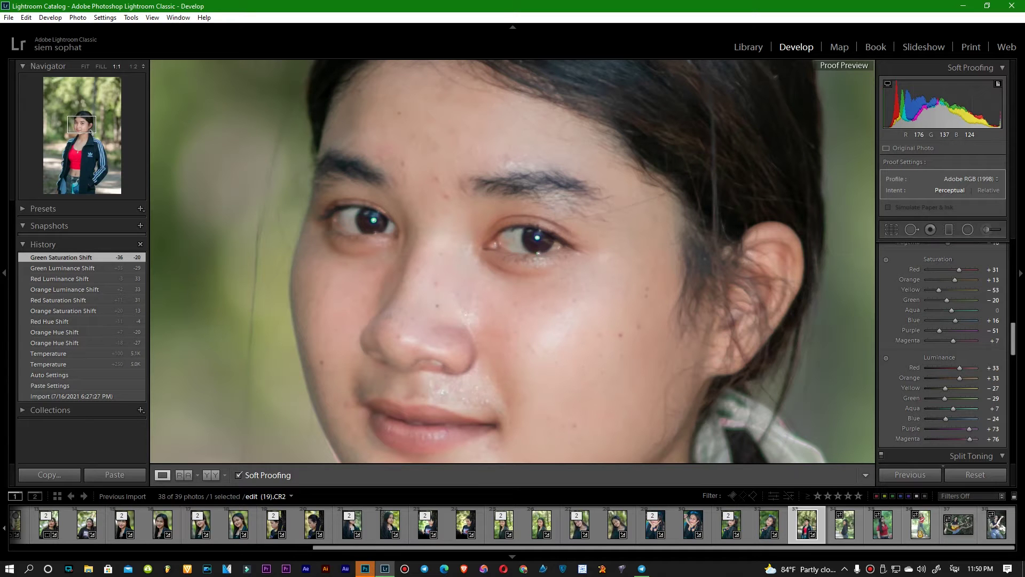
{"action": "mouse_move", "coordinate": [366, 568]}
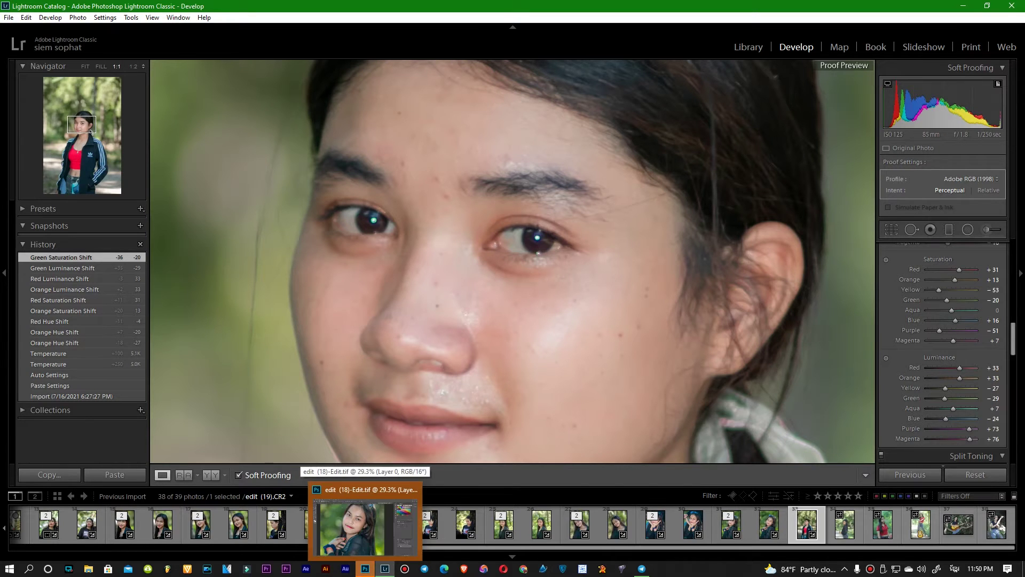
{"action": "left_click", "coordinate": [366, 526]}
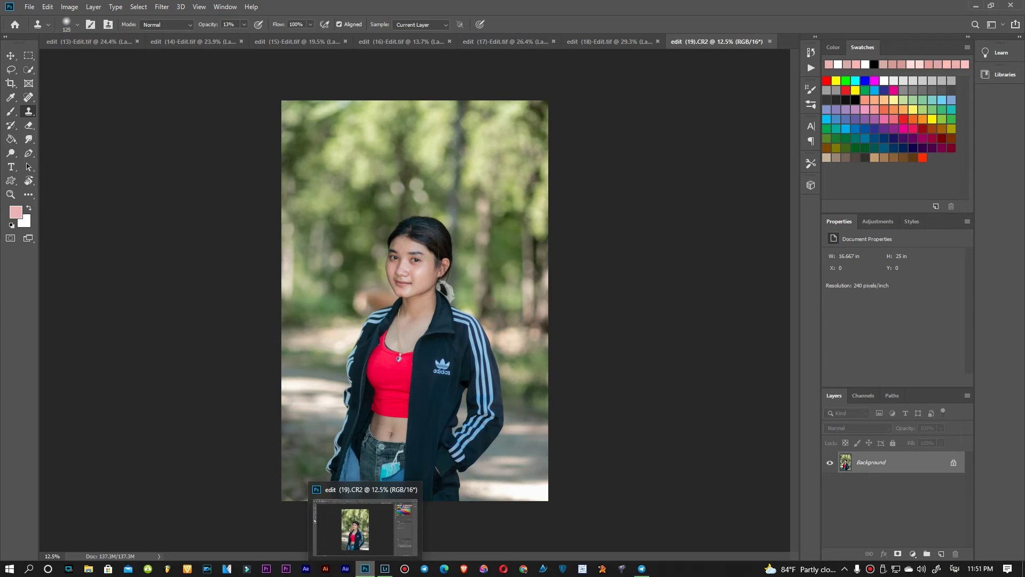
Step: Convert the Background layer to a smart object and rasterize it into a regular pixel layer
{"action": "scroll", "coordinate": [419, 310], "scroll_direction": "up", "scroll_amount": 3}
{"action": "right_click", "coordinate": [855, 462]}
{"action": "key", "text": "Escape"}
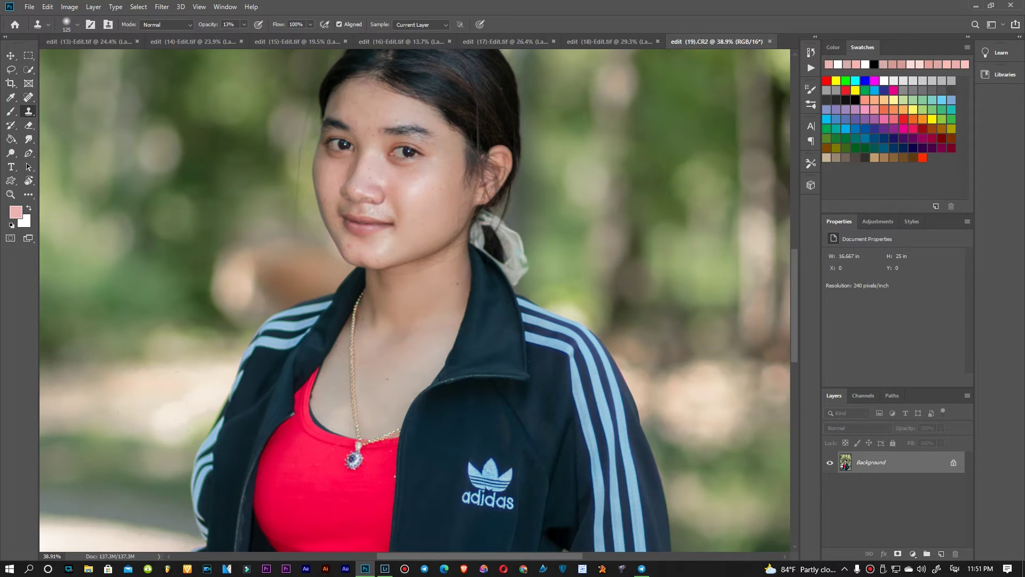
{"action": "right_click", "coordinate": [879, 462]}
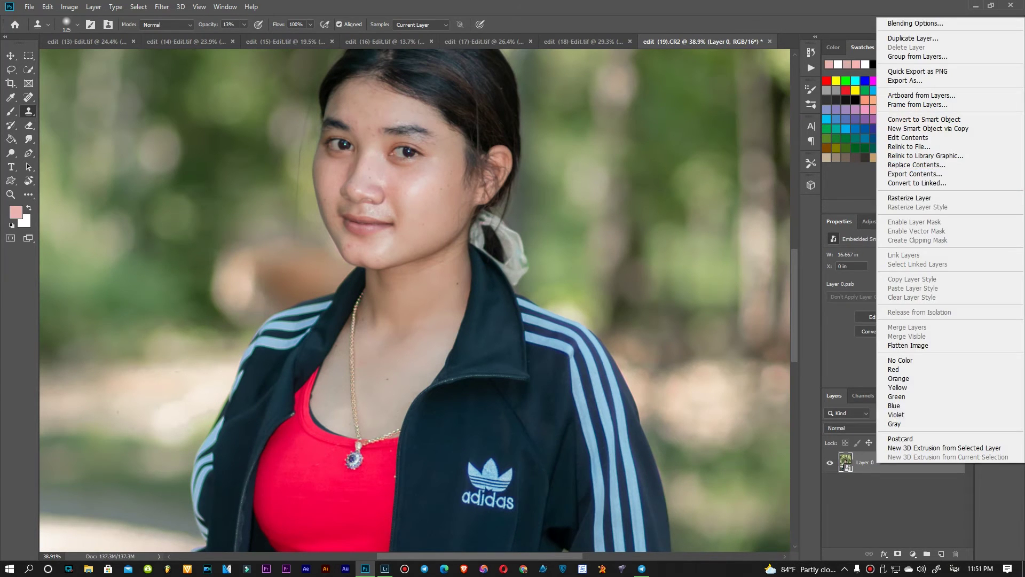
{"action": "left_click", "coordinate": [932, 199]}
Step: Retouch the small spots on the cheek beside the ear and nose with the Clone Stamp at 13% opacity
{"action": "scroll", "coordinate": [417, 219], "scroll_direction": "up", "scroll_amount": 2}
{"action": "scroll", "coordinate": [414, 208], "scroll_direction": "up", "scroll_amount": 3}
{"action": "left_click_drag", "start_coordinate": [431, 221], "coordinate": [436, 241]}
{"action": "scroll", "coordinate": [416, 299], "scroll_direction": "up", "scroll_amount": 3}
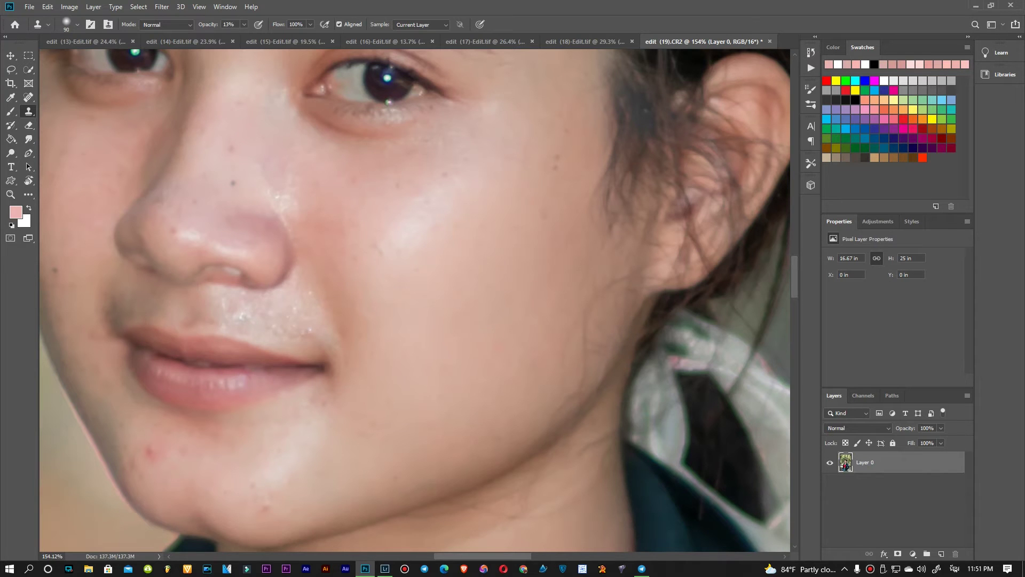
{"action": "scroll", "coordinate": [548, 164], "scroll_direction": "up", "scroll_amount": 1}
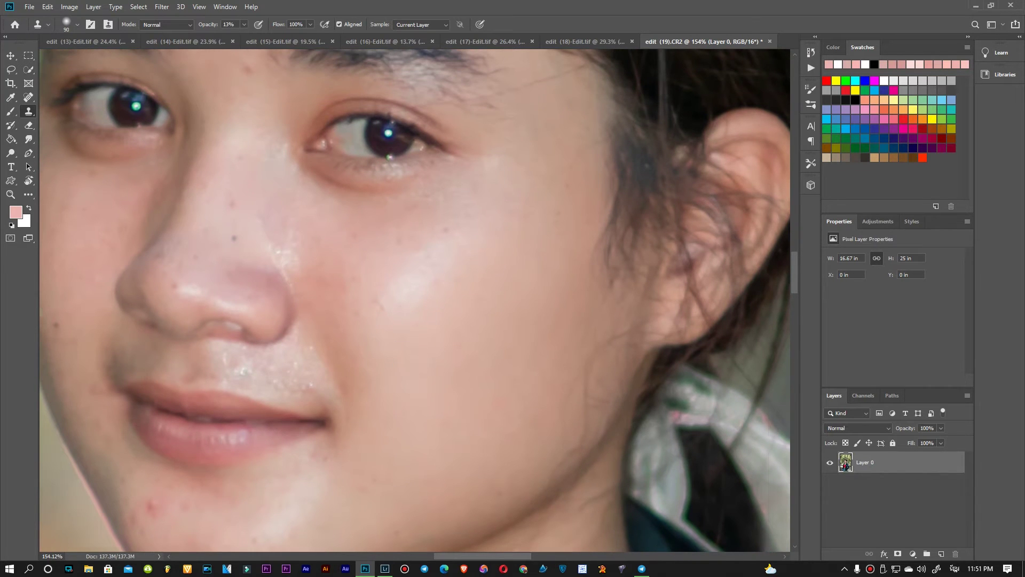
{"action": "scroll", "coordinate": [414, 300], "scroll_direction": "left", "scroll_amount": 1}
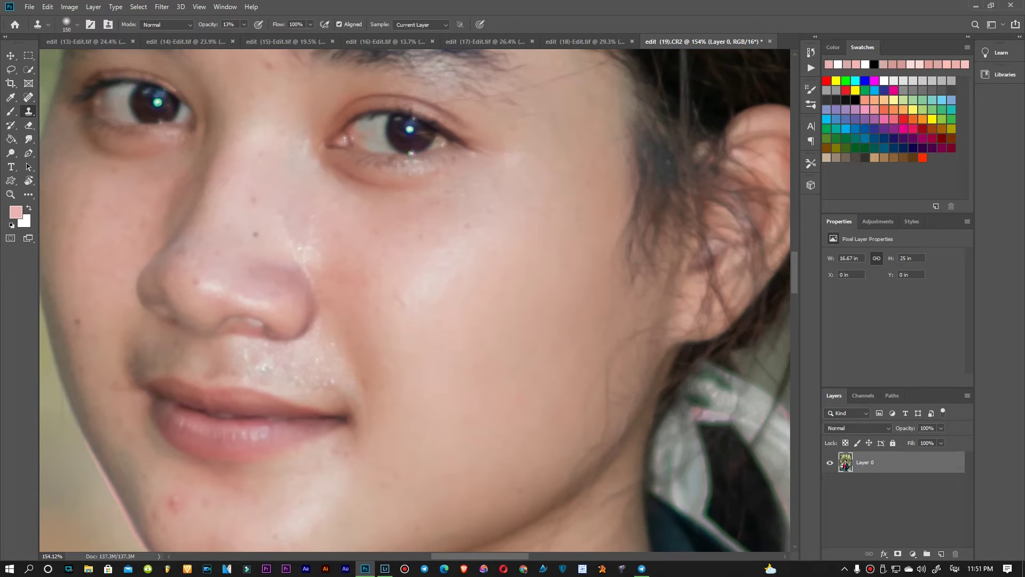
{"action": "left_click_drag", "start_coordinate": [458, 374], "coordinate": [588, 209]}
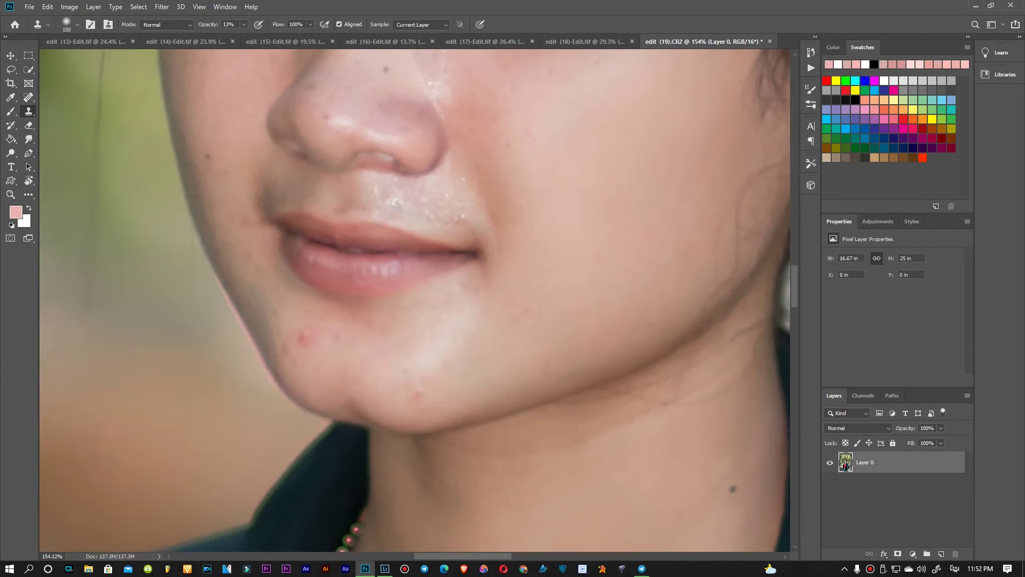
Step: Reduce the Clone Stamp brush to size 80 and soften the shiny patches above the upper lip and beside the nose
{"action": "scroll", "coordinate": [472, 330], "scroll_direction": "up", "scroll_amount": 2}
{"action": "key", "text": "bracketleft"}
{"action": "key", "text": "bracketleft"}
{"action": "key", "text": "bracketleft"}
{"action": "key", "text": "bracketleft"}
{"action": "key", "text": "bracketleft"}
{"action": "key", "text": "bracketleft"}
{"action": "key", "text": "bracketleft"}
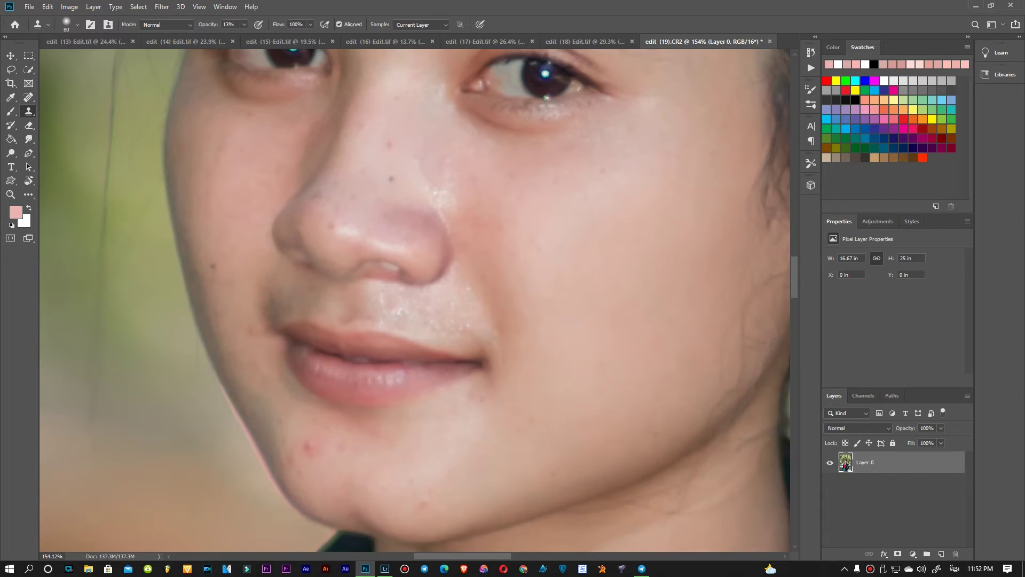
{"action": "scroll", "coordinate": [532, 281], "scroll_direction": "up", "scroll_amount": 2}
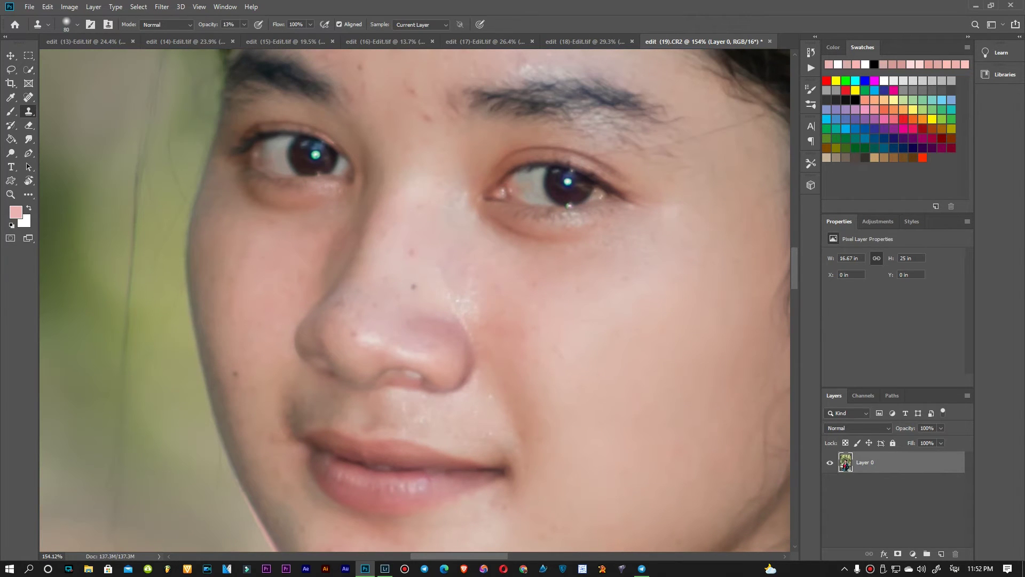
{"action": "left_click_drag", "start_coordinate": [461, 297], "coordinate": [467, 319]}
{"action": "left_click", "coordinate": [451, 336], "text": "alt"}
Step: Clone away the remaining spots on the cheek below the eye and on the bridge of the nose
{"action": "scroll", "coordinate": [497, 418], "scroll_direction": "down", "scroll_amount": 5}
{"action": "scroll", "coordinate": [492, 249], "scroll_direction": "up", "scroll_amount": 1}
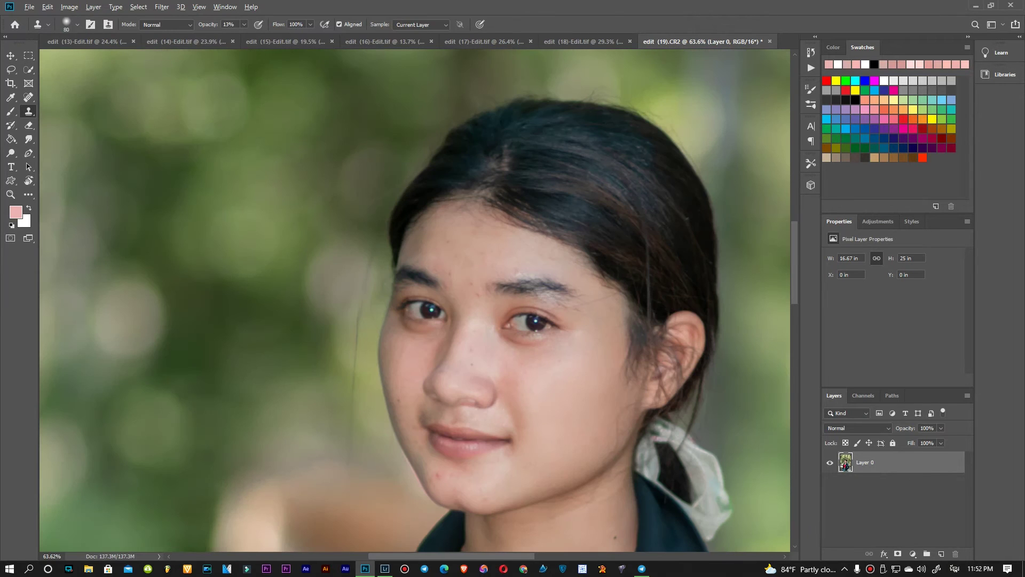
{"action": "scroll", "coordinate": [550, 427], "scroll_direction": "up", "scroll_amount": 5}
{"action": "scroll", "coordinate": [542, 398], "scroll_direction": "up", "scroll_amount": 2}
{"action": "key", "text": "bracketright"}
{"action": "key", "text": "bracketright"}
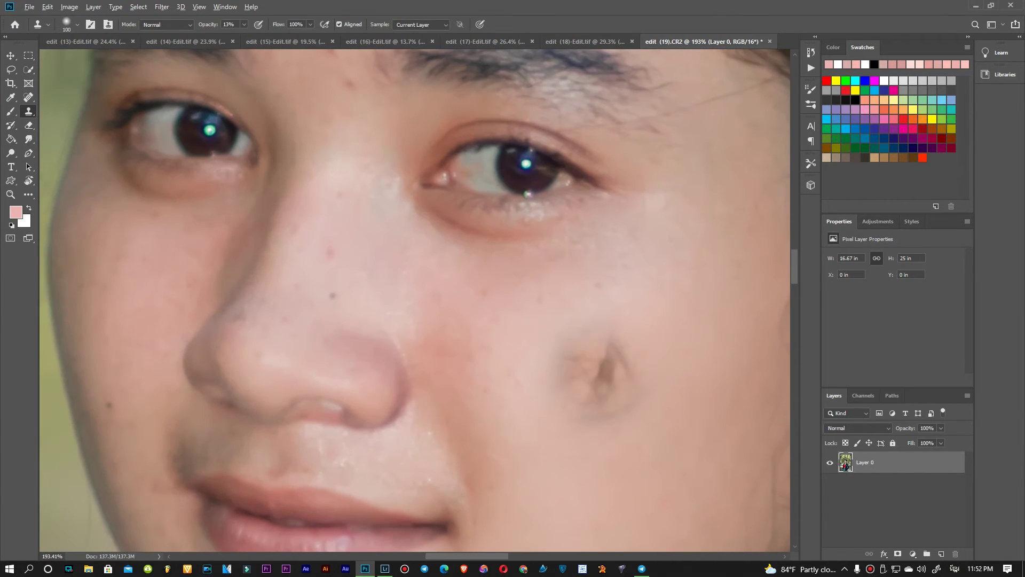
{"action": "left_click_drag", "start_coordinate": [541, 397], "coordinate": [573, 480]}
{"action": "key", "text": "p"}
{"action": "key", "text": "s"}
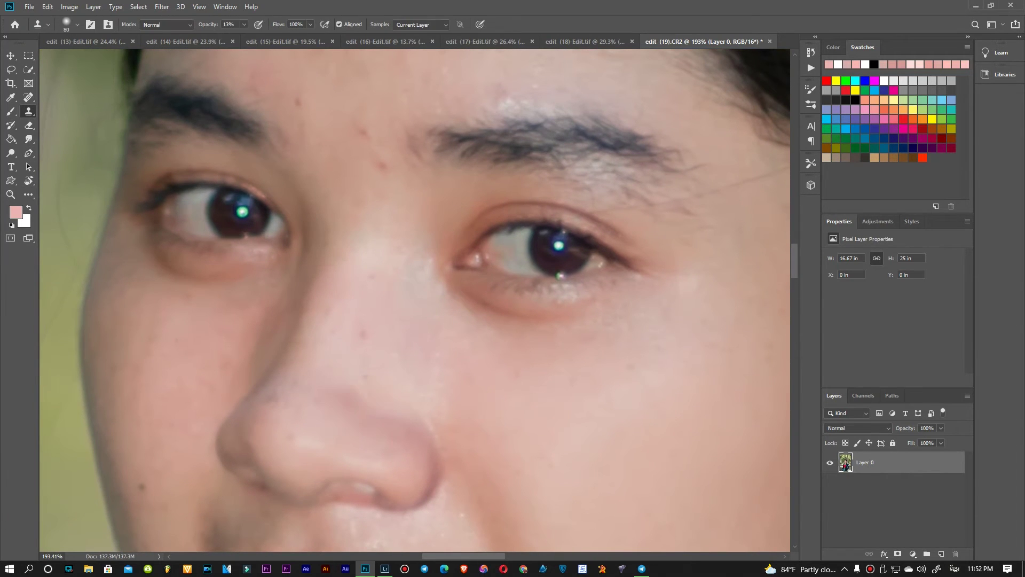
{"action": "left_click", "coordinate": [338, 325]}
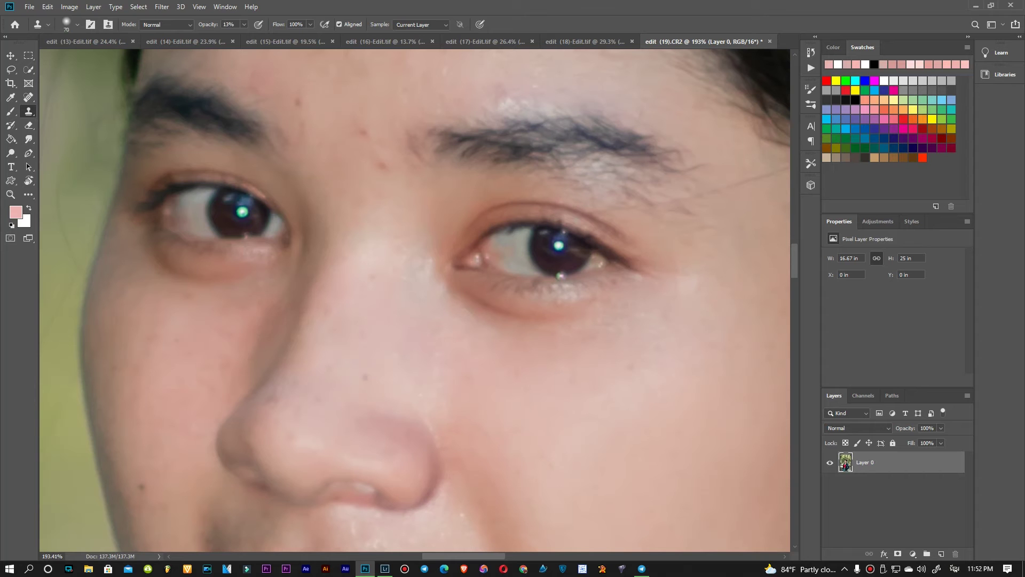
Step: Set the Clone Stamp opacity to 18% and clean the spots on the forehead and between the eyebrows
{"action": "scroll", "coordinate": [415, 287], "scroll_direction": "up", "scroll_amount": 3}
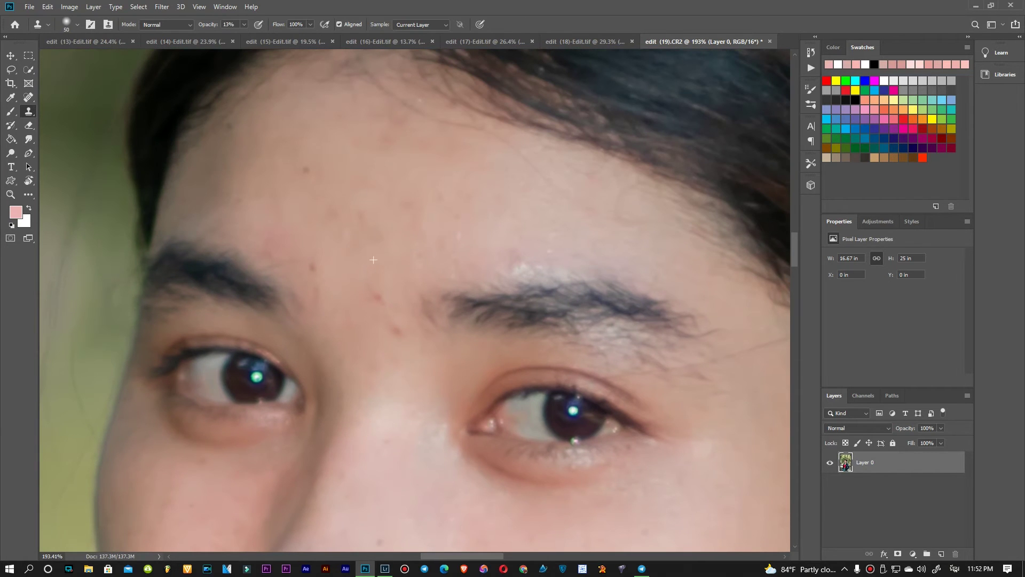
{"action": "left_click", "coordinate": [244, 24]}
{"action": "left_click_drag", "start_coordinate": [242, 36], "coordinate": [246, 36]}
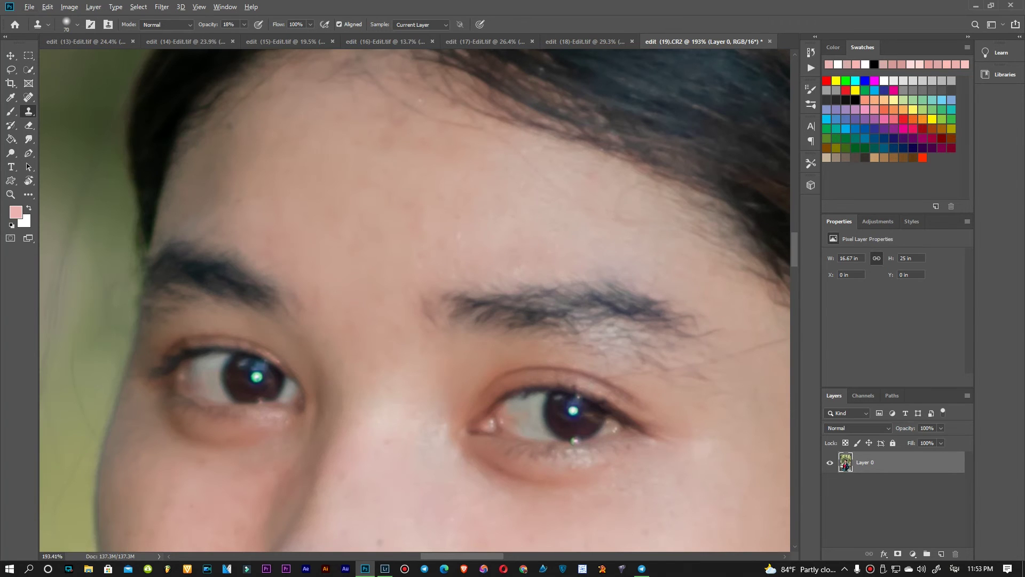
Step: Examine the forehead, nose, chin and cheek at high magnification for remaining blemishes
{"action": "scroll", "coordinate": [553, 249], "scroll_direction": "down", "scroll_amount": 5}
{"action": "scroll", "coordinate": [483, 233], "scroll_direction": "up", "scroll_amount": 4}
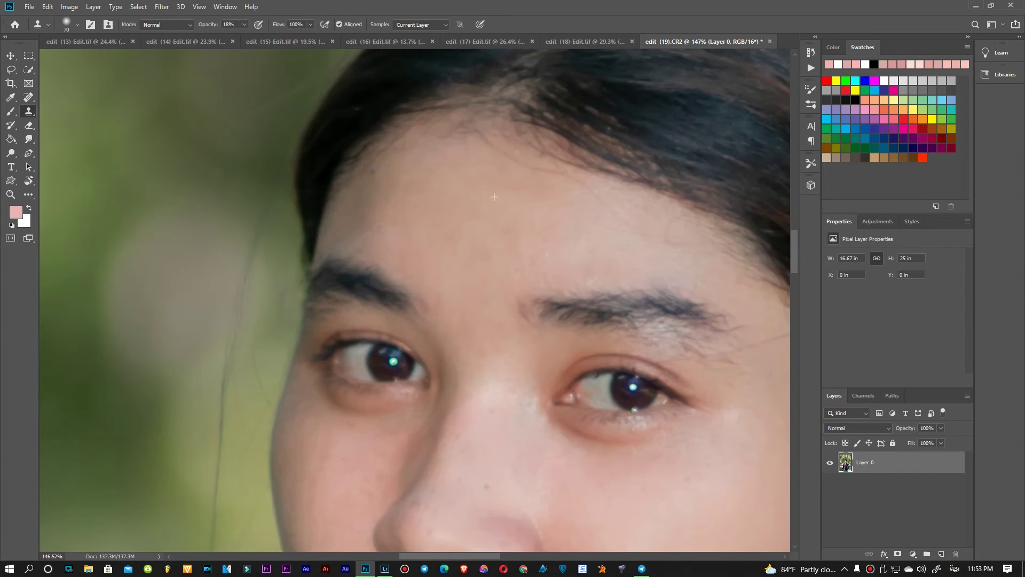
{"action": "scroll", "coordinate": [494, 196], "scroll_direction": "down", "scroll_amount": 4}
{"action": "scroll", "coordinate": [492, 241], "scroll_direction": "up", "scroll_amount": 3}
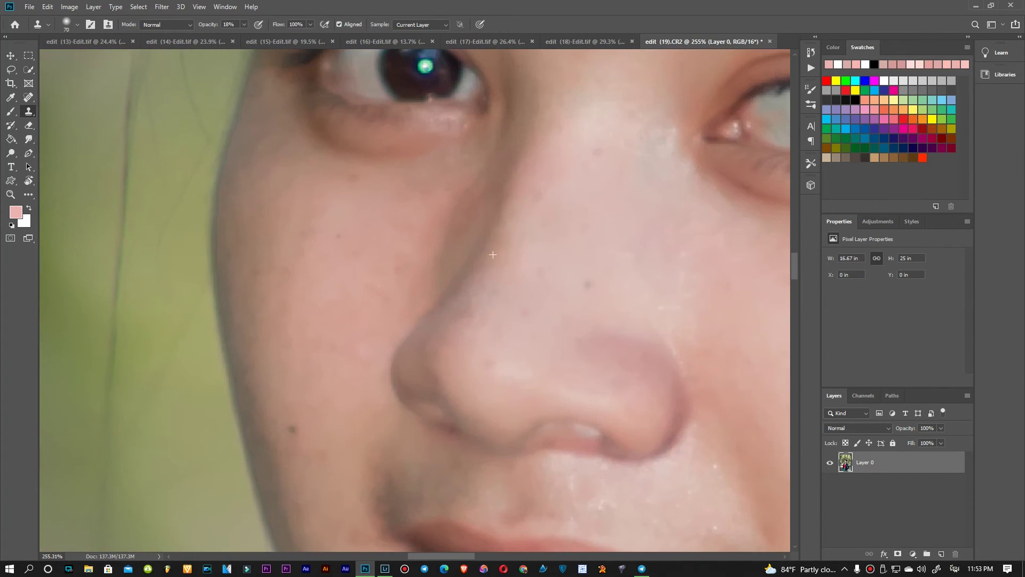
{"action": "left_click_drag", "start_coordinate": [585, 345], "coordinate": [355, 254]}
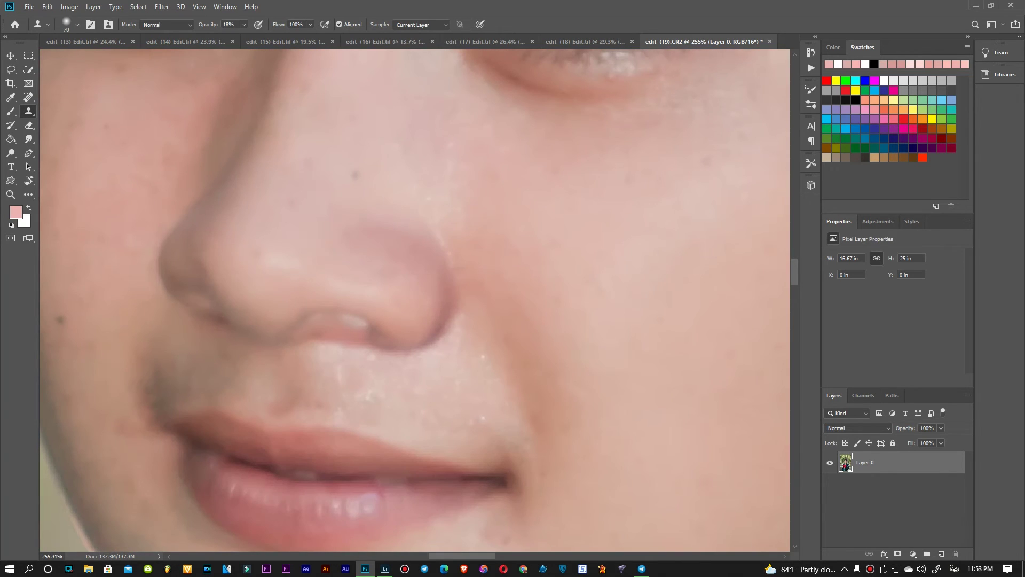
{"action": "scroll", "coordinate": [657, 301], "scroll_direction": "down", "scroll_amount": 4}
{"action": "scroll", "coordinate": [374, 453], "scroll_direction": "up", "scroll_amount": 3}
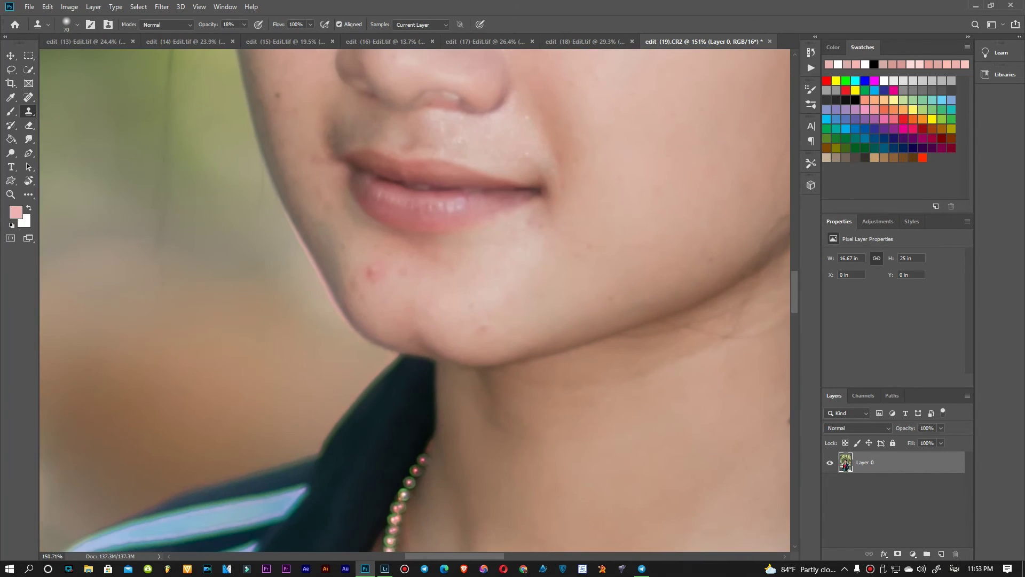
{"action": "scroll", "coordinate": [373, 245], "scroll_direction": "up", "scroll_amount": 4}
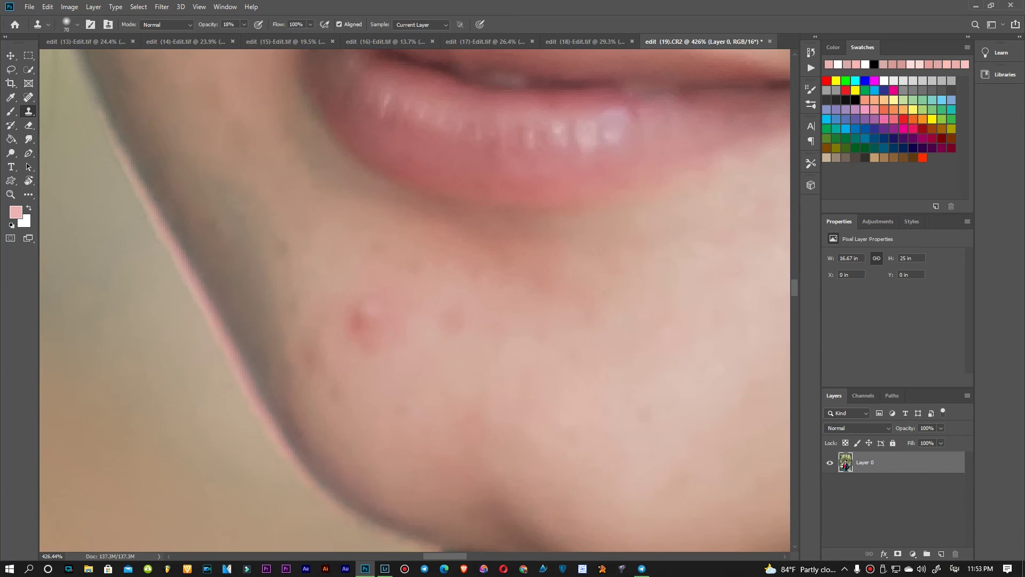
{"action": "scroll", "coordinate": [403, 314], "scroll_direction": "down", "scroll_amount": 4}
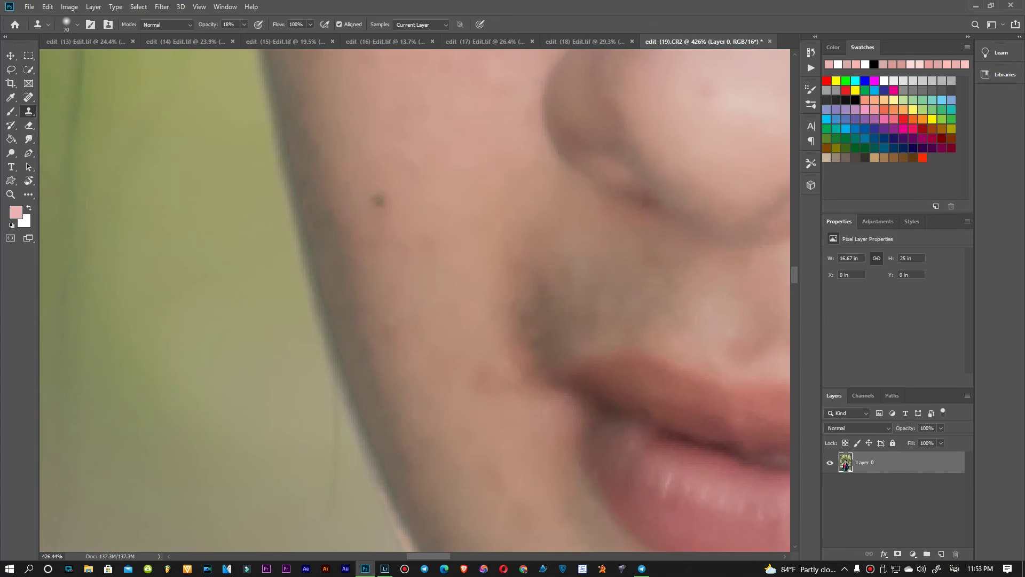
{"action": "scroll", "coordinate": [529, 134], "scroll_direction": "up", "scroll_amount": 4}
{"action": "scroll", "coordinate": [416, 299], "scroll_direction": "down", "scroll_amount": 4}
{"action": "scroll", "coordinate": [417, 299], "scroll_direction": "up", "scroll_amount": 4}
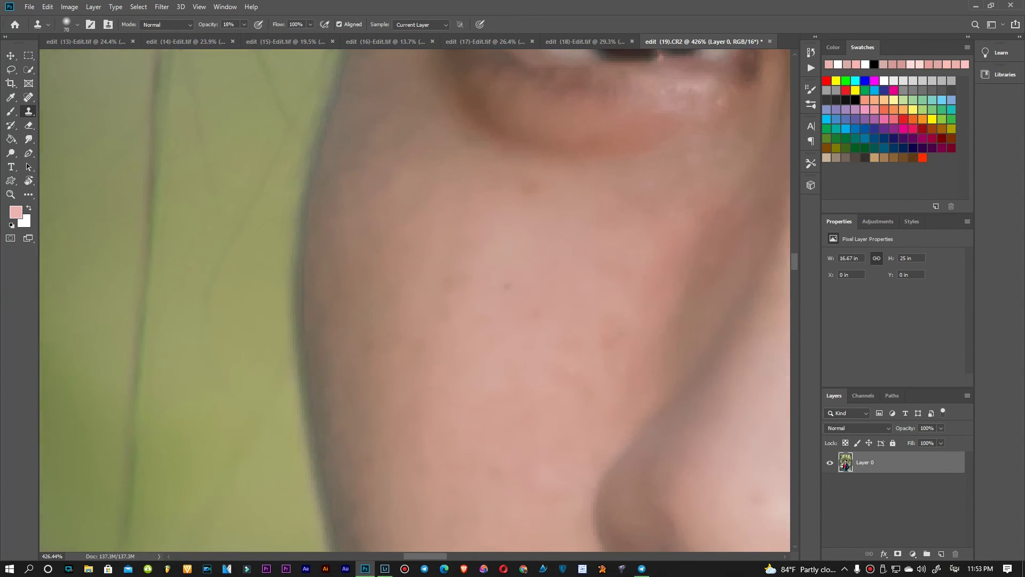
Step: Set the Clone Stamp brush to size 80 and soften the shiny patches on the nose bridge and beside the inner eye corner
{"action": "scroll", "coordinate": [522, 318], "scroll_direction": "down", "scroll_amount": 6}
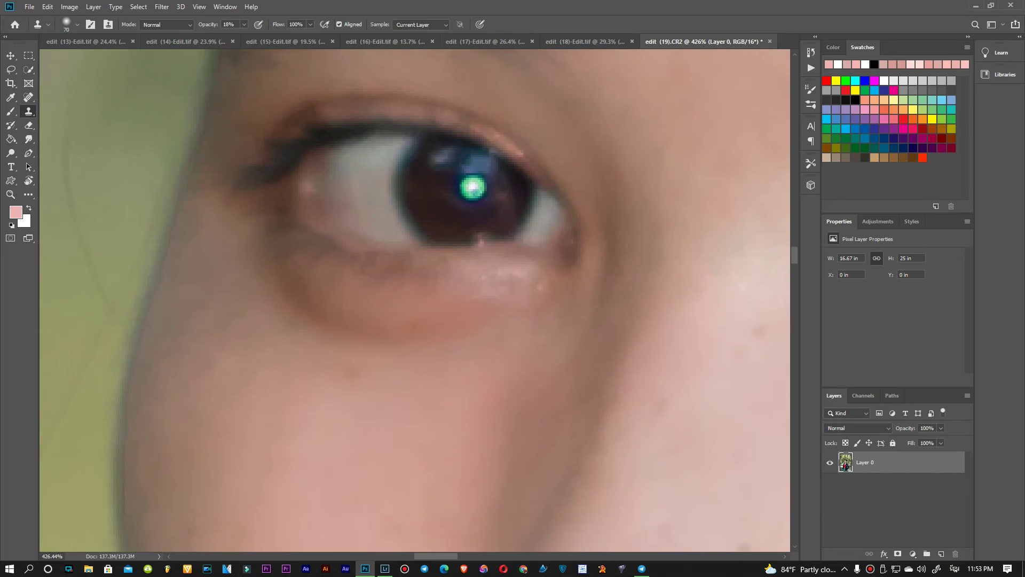
{"action": "scroll", "coordinate": [502, 240], "scroll_direction": "down", "scroll_amount": 1}
{"action": "scroll", "coordinate": [521, 181], "scroll_direction": "up", "scroll_amount": 4}
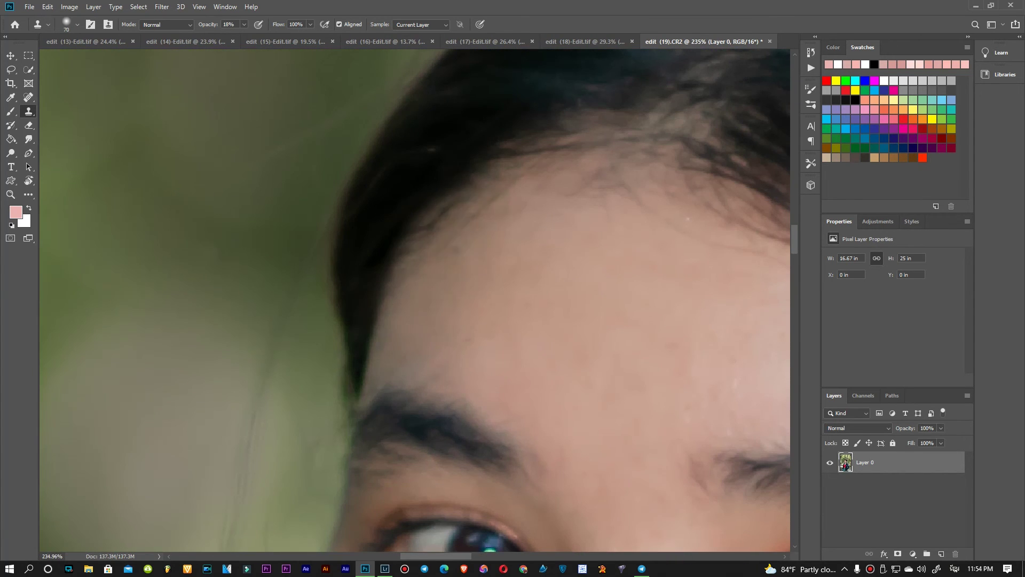
{"action": "scroll", "coordinate": [544, 336], "scroll_direction": "down", "scroll_amount": 8}
{"action": "scroll", "coordinate": [304, 217], "scroll_direction": "up", "scroll_amount": 8}
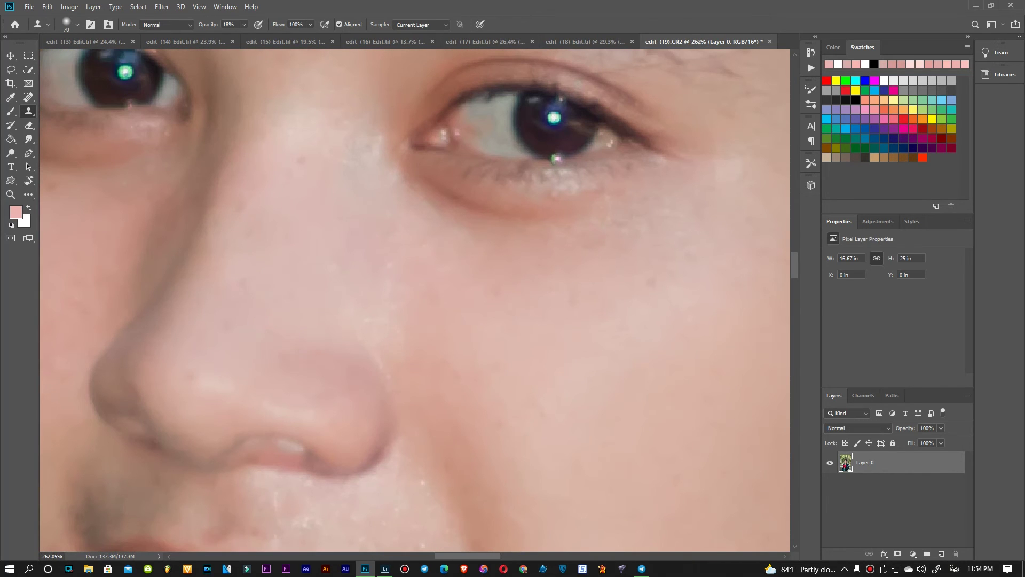
{"action": "left_click_drag", "start_coordinate": [244, 318], "coordinate": [233, 466]}
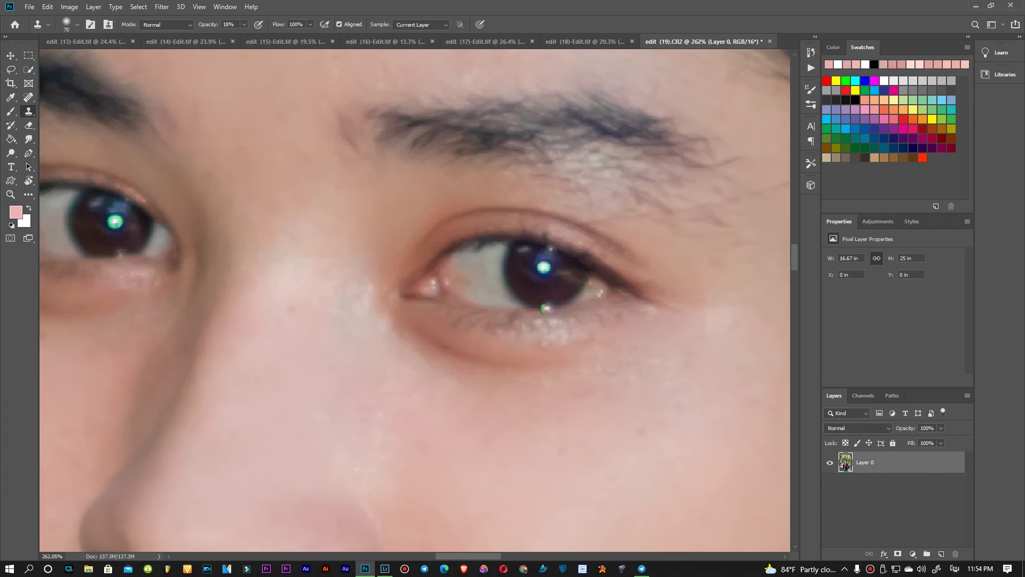
{"action": "key", "text": "bracketright"}
{"action": "left_click_drag", "start_coordinate": [346, 315], "coordinate": [369, 284]}
{"action": "left_click", "coordinate": [292, 272]}
Step: Reduce the Clone Stamp brush to size 40 and clean the small spots near the mouth corner, on the chin and along the jaw
{"action": "scroll", "coordinate": [414, 299], "scroll_direction": "down", "scroll_amount": 6}
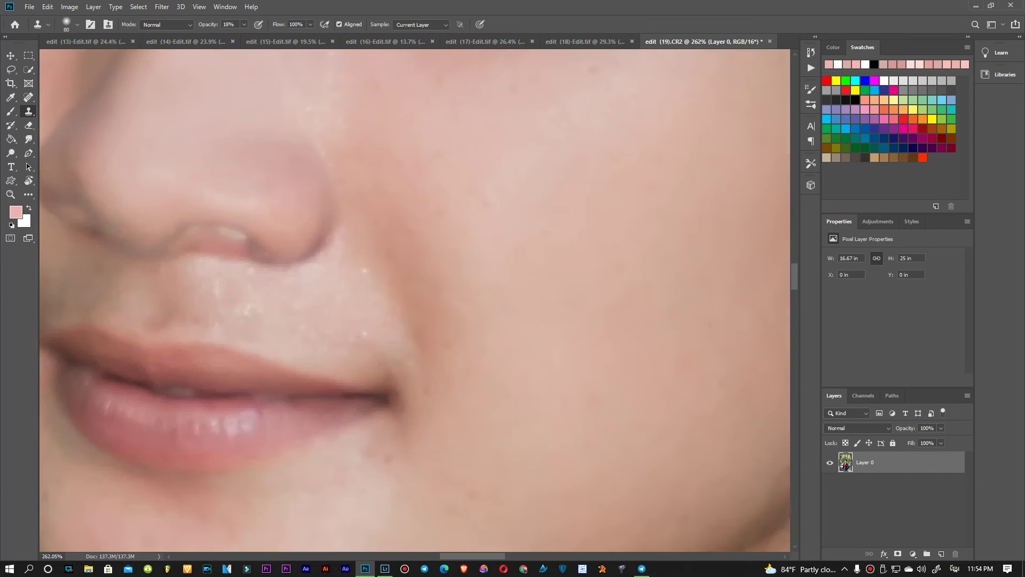
{"action": "scroll", "coordinate": [584, 346], "scroll_direction": "down", "scroll_amount": 4}
{"action": "key", "text": "bracketleft"}
{"action": "key", "text": "bracketleft"}
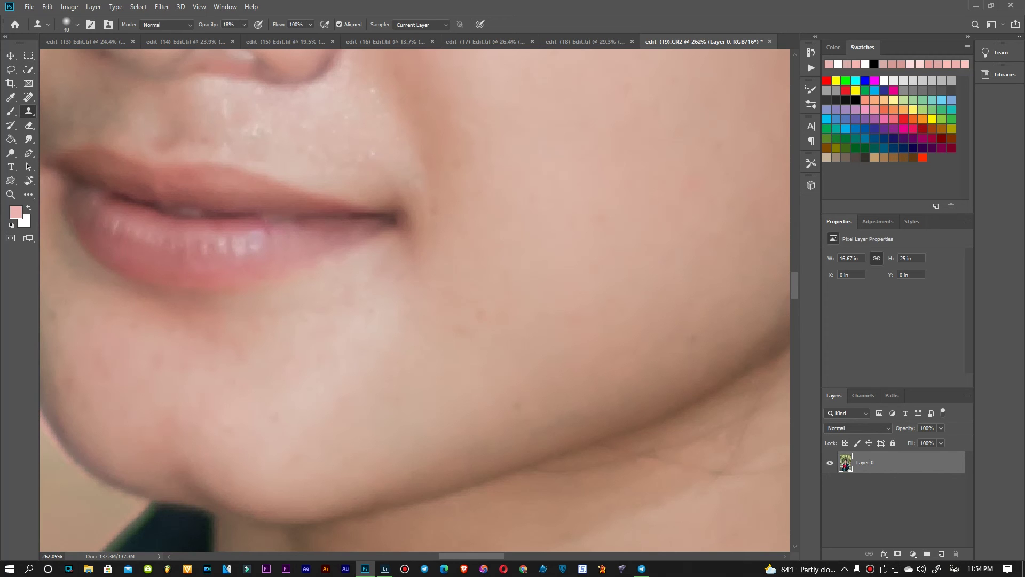
{"action": "scroll", "coordinate": [449, 437], "scroll_direction": "right", "scroll_amount": 2}
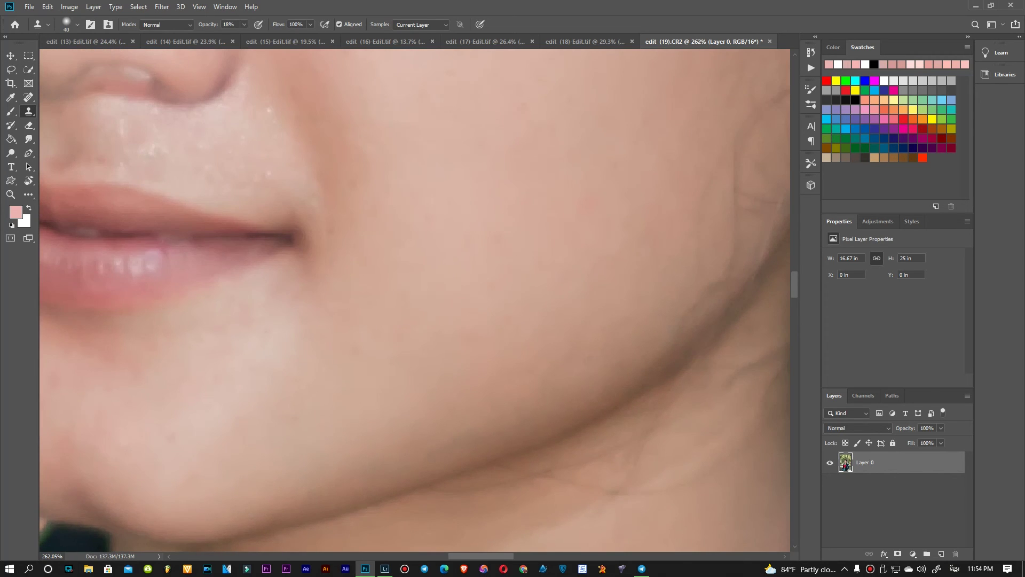
{"action": "scroll", "coordinate": [414, 299], "scroll_direction": "up", "scroll_amount": 6}
{"action": "scroll", "coordinate": [414, 299], "scroll_direction": "right", "scroll_amount": 1}
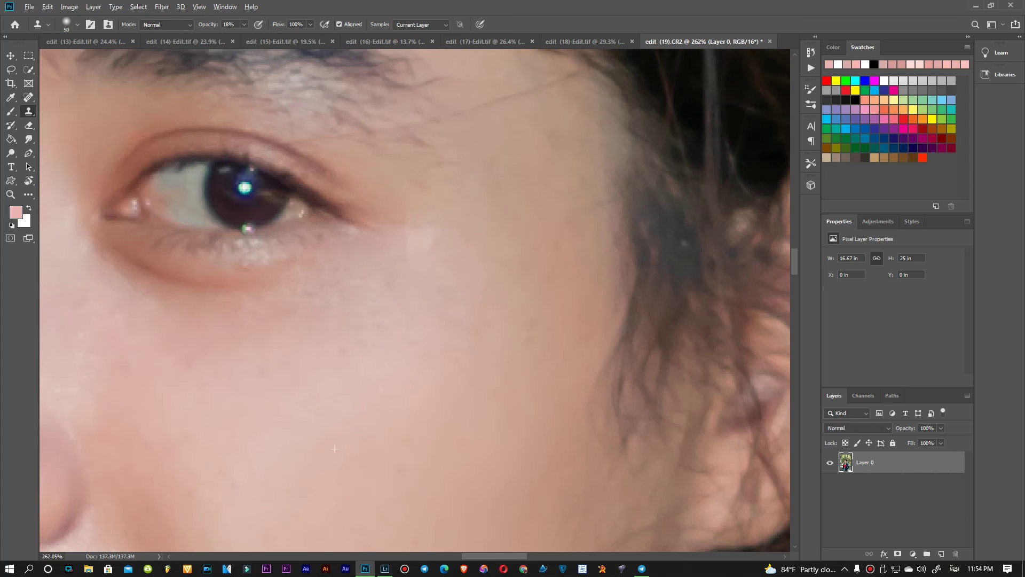
Step: Smooth the cheek and the side of the nose with a larger Clone Stamp brush, and undo the last three changes
{"action": "scroll", "coordinate": [415, 299], "scroll_direction": "up", "scroll_amount": 5}
{"action": "scroll", "coordinate": [414, 299], "scroll_direction": "left", "scroll_amount": 5}
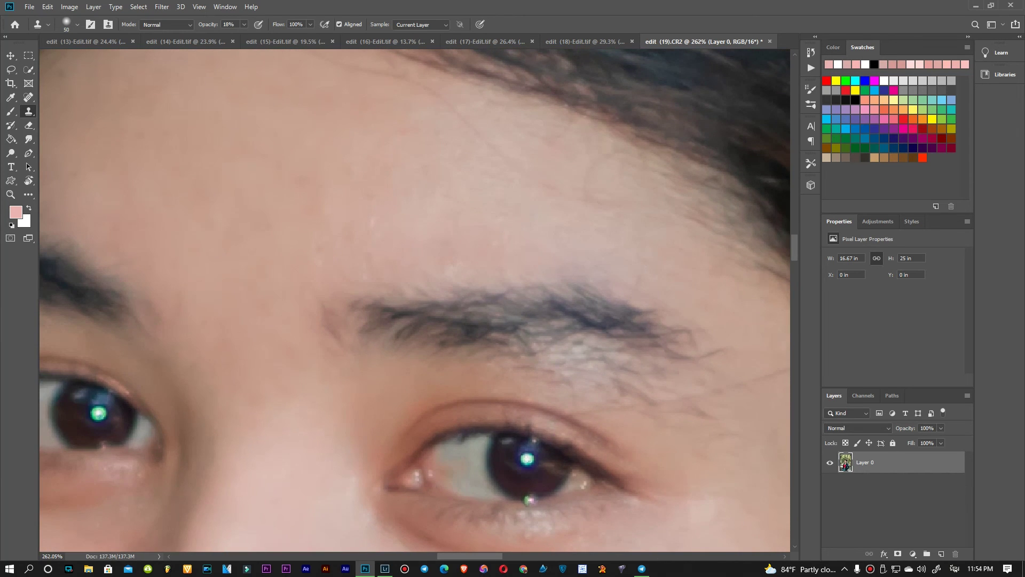
{"action": "scroll", "coordinate": [414, 299], "scroll_direction": "down", "scroll_amount": 8}
{"action": "scroll", "coordinate": [414, 299], "scroll_direction": "up", "scroll_amount": 3}
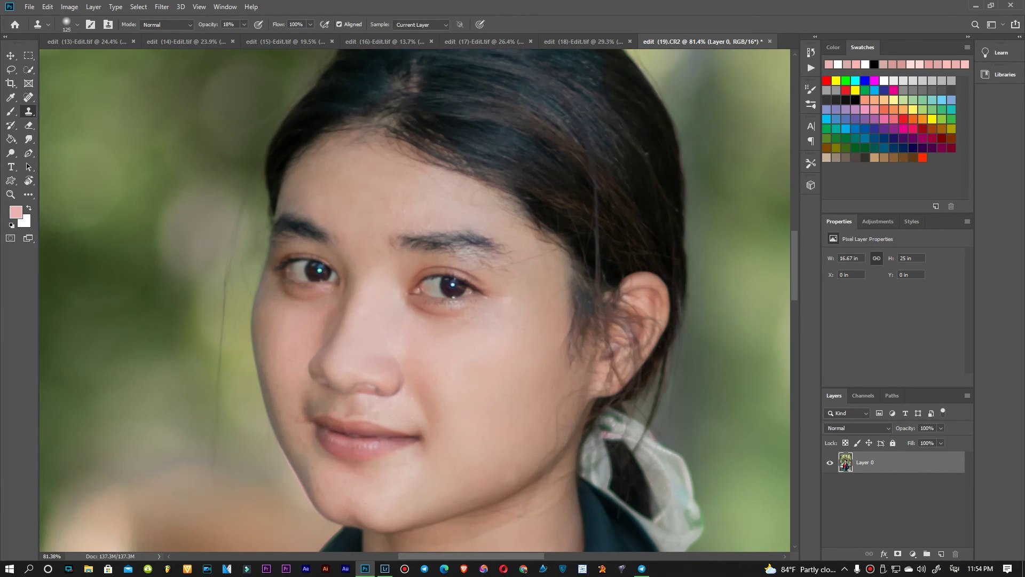
{"action": "left_click_drag", "start_coordinate": [283, 321], "coordinate": [309, 320]}
{"action": "left_click", "coordinate": [353, 323], "text": "alt"}
{"action": "mouse_move", "coordinate": [342, 325]}
{"action": "left_mouse_down"}
{"action": "mouse_move", "coordinate": [335, 315]}
{"action": "mouse_move", "coordinate": [326, 339]}
{"action": "mouse_move", "coordinate": [332, 291]}
{"action": "mouse_move", "coordinate": [323, 277]}
{"action": "mouse_move", "coordinate": [339, 314]}
{"action": "left_mouse_up"}
{"action": "key", "text": "ctrl+z"}
{"action": "key", "text": "ctrl+z"}
{"action": "key", "text": "ctrl+z"}
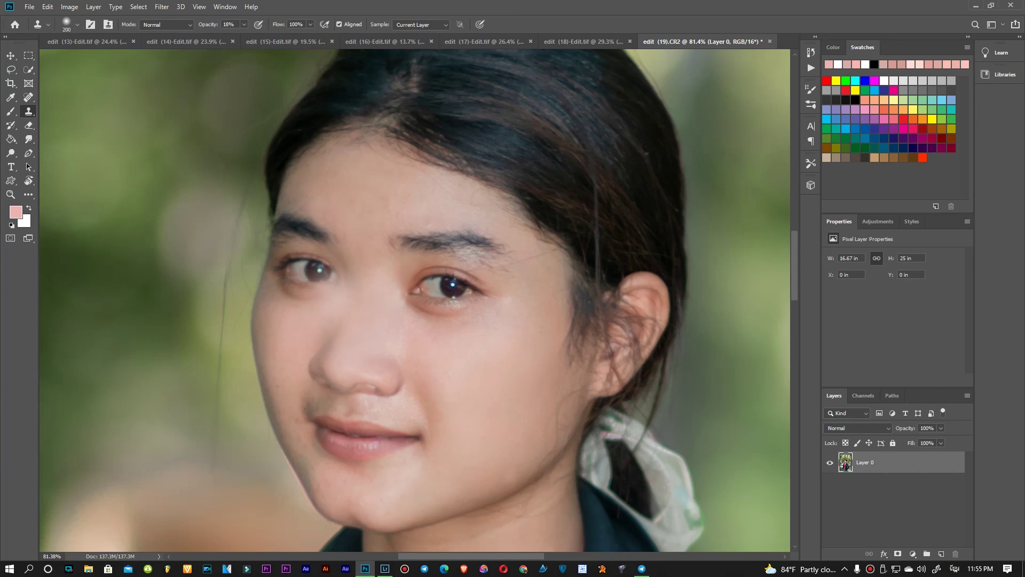
Step: Set the Clone Stamp brush to size 300 and even out the skin on the neck below the jaw
{"action": "key", "text": "bracketleft"}
{"action": "key", "text": "bracketleft"}
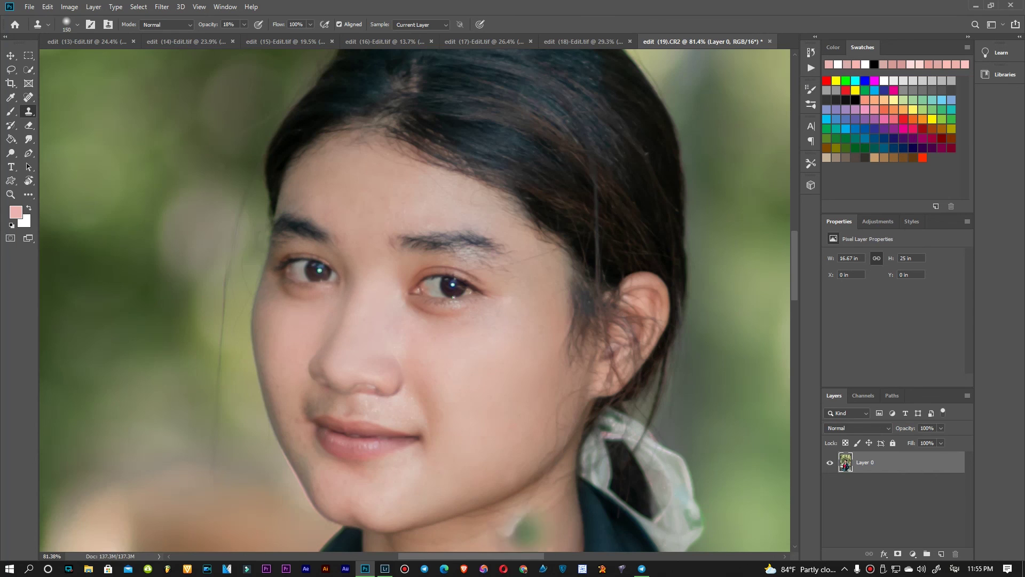
{"action": "scroll", "coordinate": [454, 402], "scroll_direction": "down", "scroll_amount": 4}
{"action": "scroll", "coordinate": [442, 489], "scroll_direction": "down", "scroll_amount": 3}
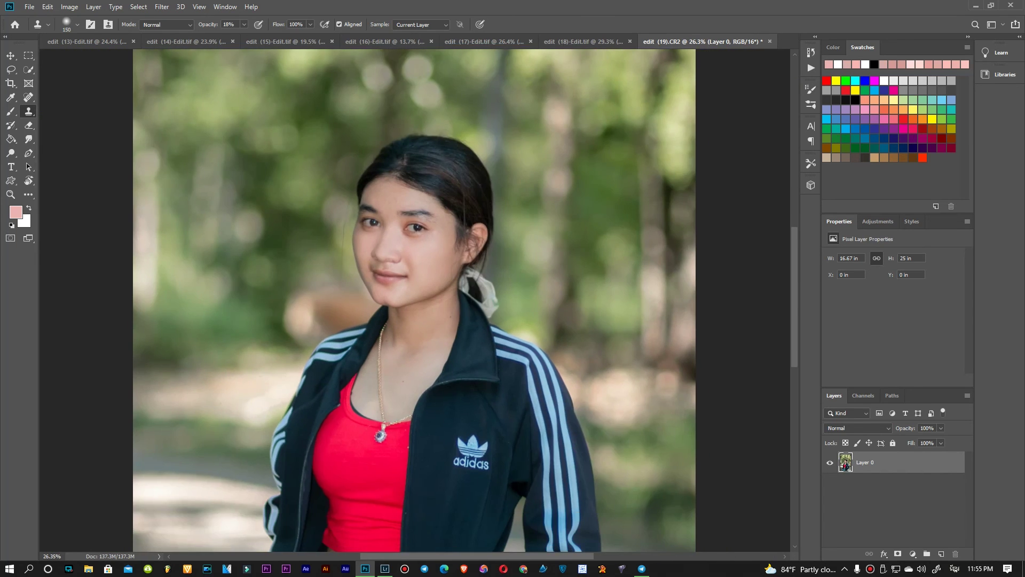
{"action": "scroll", "coordinate": [427, 427], "scroll_direction": "up", "scroll_amount": 6}
{"action": "scroll", "coordinate": [423, 415], "scroll_direction": "down", "scroll_amount": 1}
{"action": "key", "text": "bracketright"}
{"action": "key", "text": "bracketright"}
{"action": "key", "text": "bracketright"}
{"action": "key", "text": "bracketright"}
{"action": "key", "text": "bracketright"}
{"action": "key", "text": "bracketright"}
{"action": "key", "text": "bracketleft"}
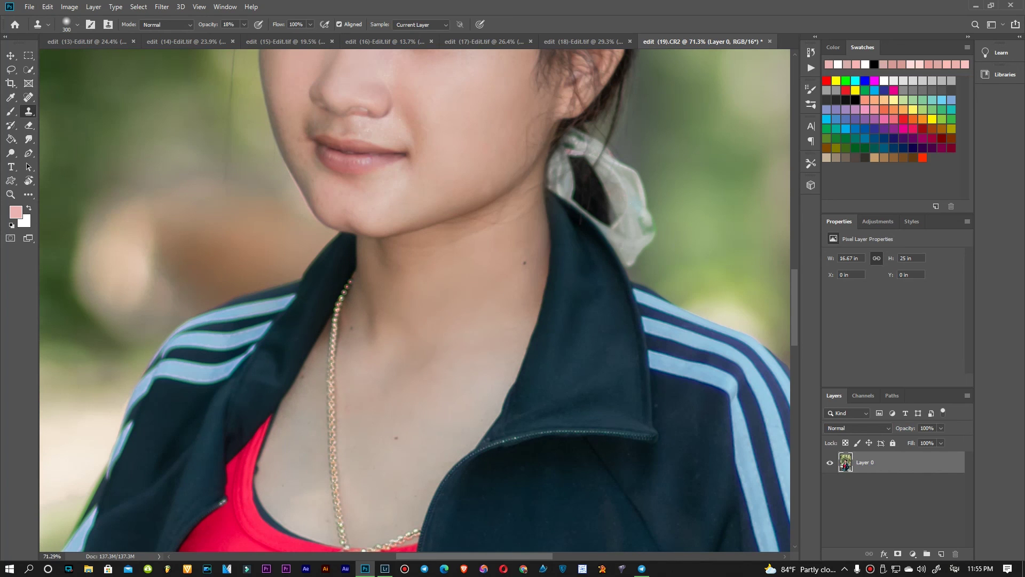
{"action": "left_click", "coordinate": [451, 235]}
{"action": "key", "text": "alt"}
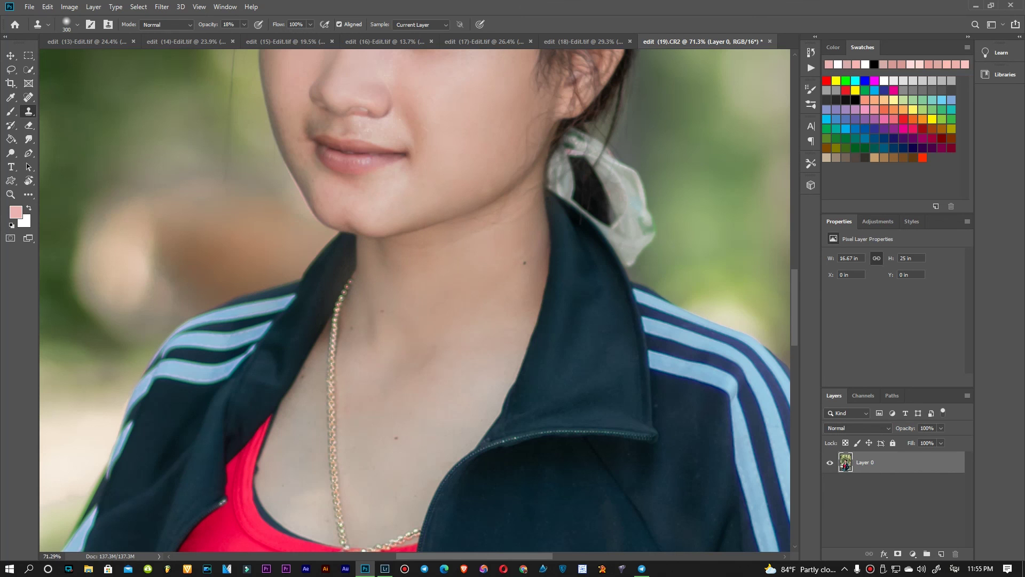
{"action": "left_click", "coordinate": [467, 221]}
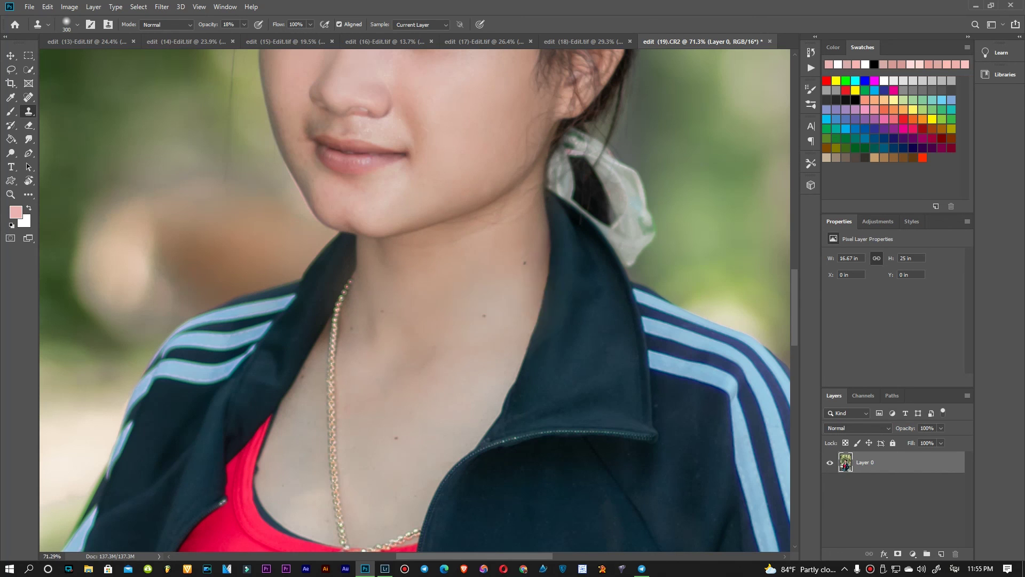
{"action": "scroll", "coordinate": [415, 299], "scroll_direction": "down", "scroll_amount": 5}
{"action": "scroll", "coordinate": [523, 267], "scroll_direction": "up", "scroll_amount": 5}
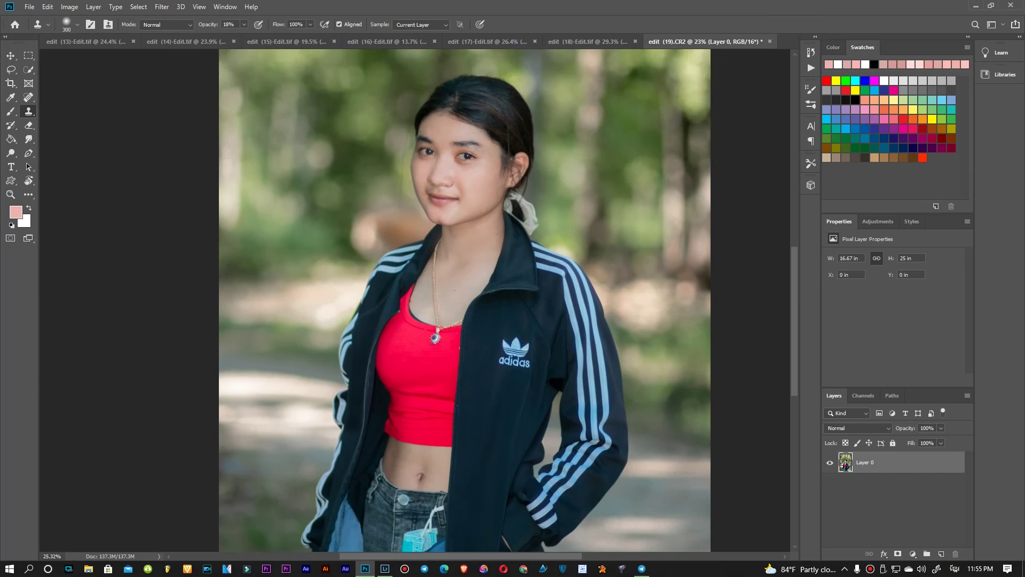
{"action": "scroll", "coordinate": [523, 267], "scroll_direction": "up", "scroll_amount": 2}
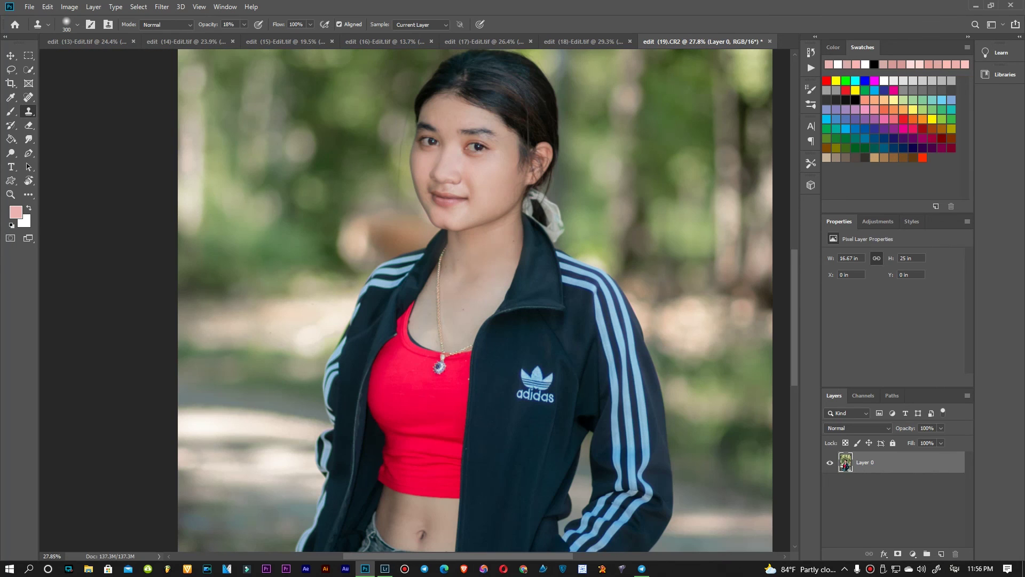